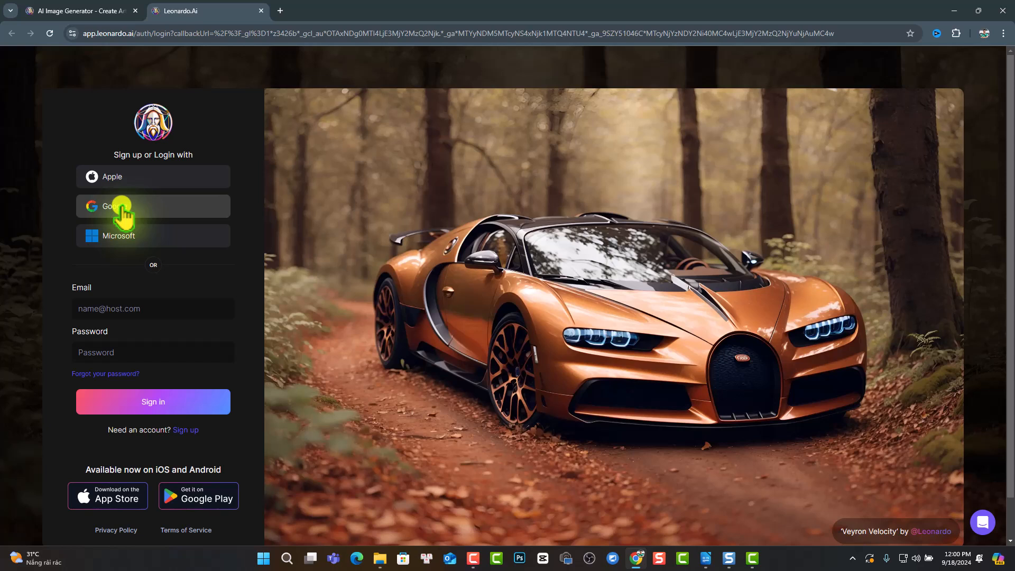
# Sign in to Leonardo.Ai with the Google account option.
pyautogui.scroll(-1, 173, 471)
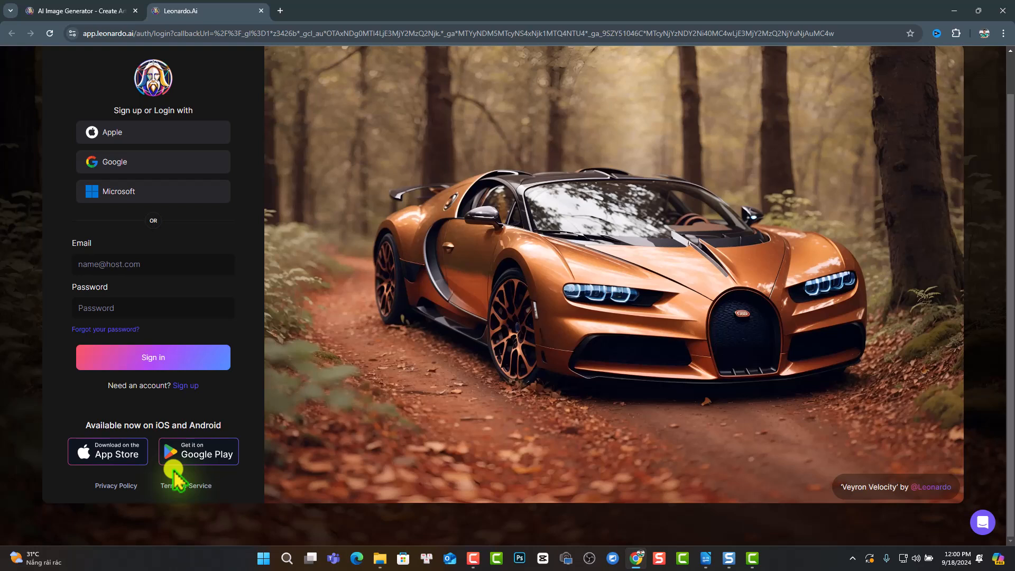
pyautogui.click(102, 165)
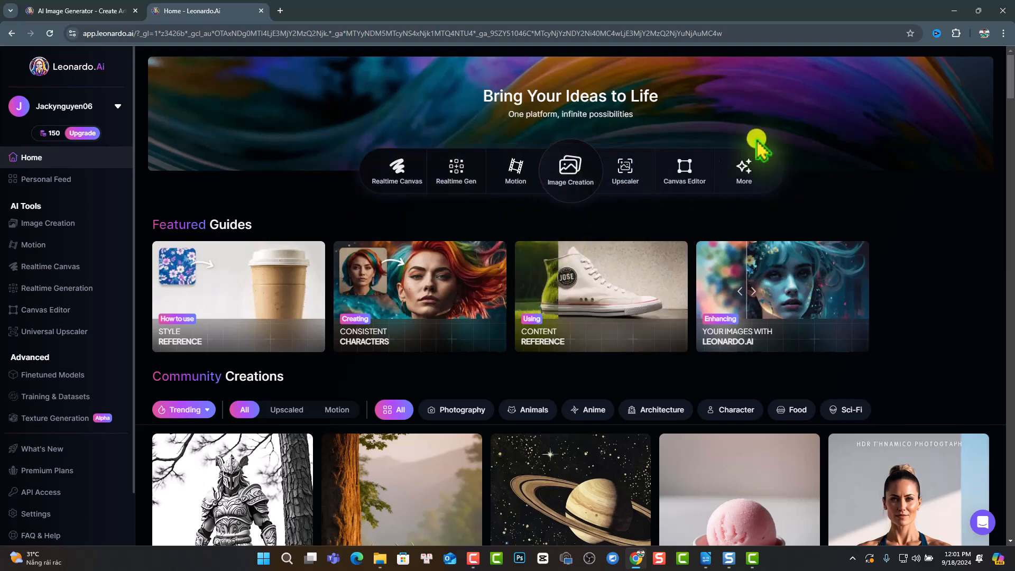
# Look through the Community Creations gallery on the home page.
pyautogui.scroll(-6, 453, 378)
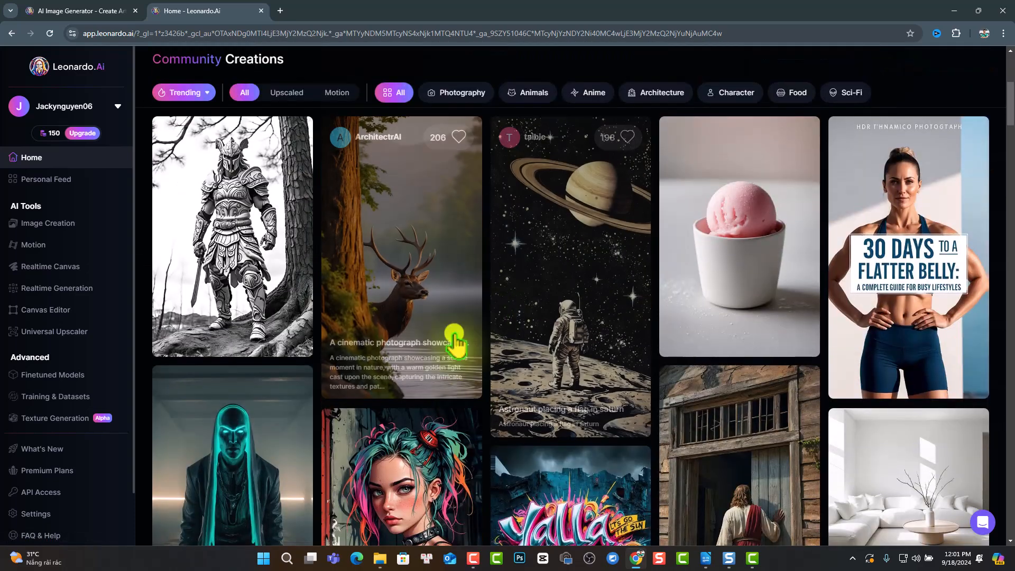
pyautogui.scroll(-1, 453, 378)
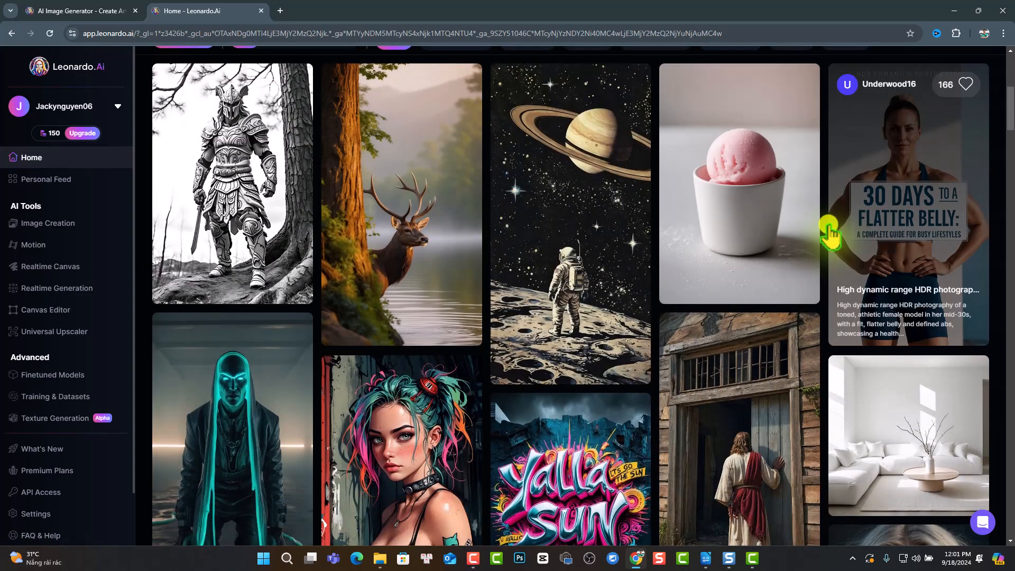
pyautogui.scroll(6, 431, 272)
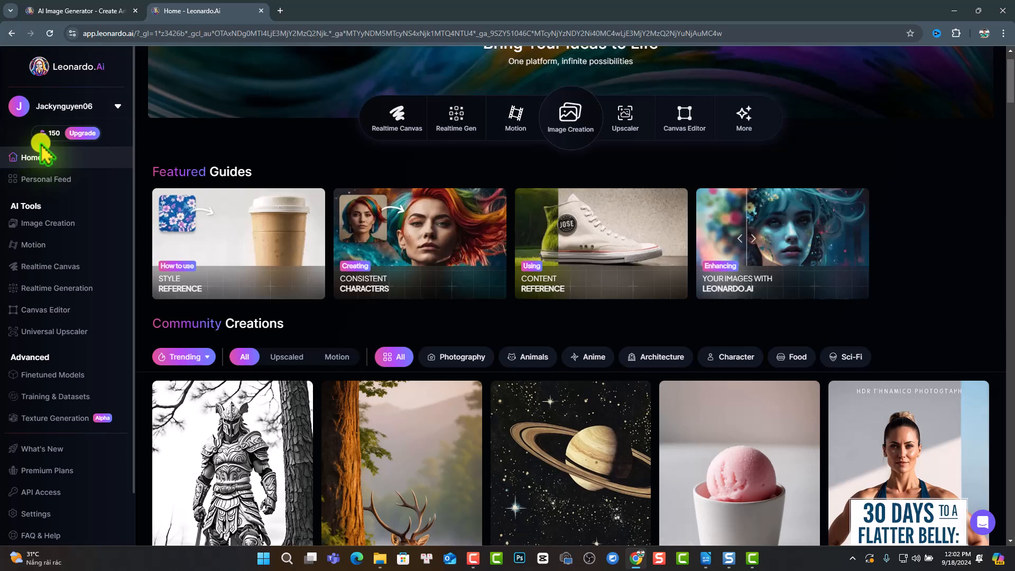
# Review the account's token allowance and the subscription plans with their features, returning to the home page.
pyautogui.moveTo(58, 137)
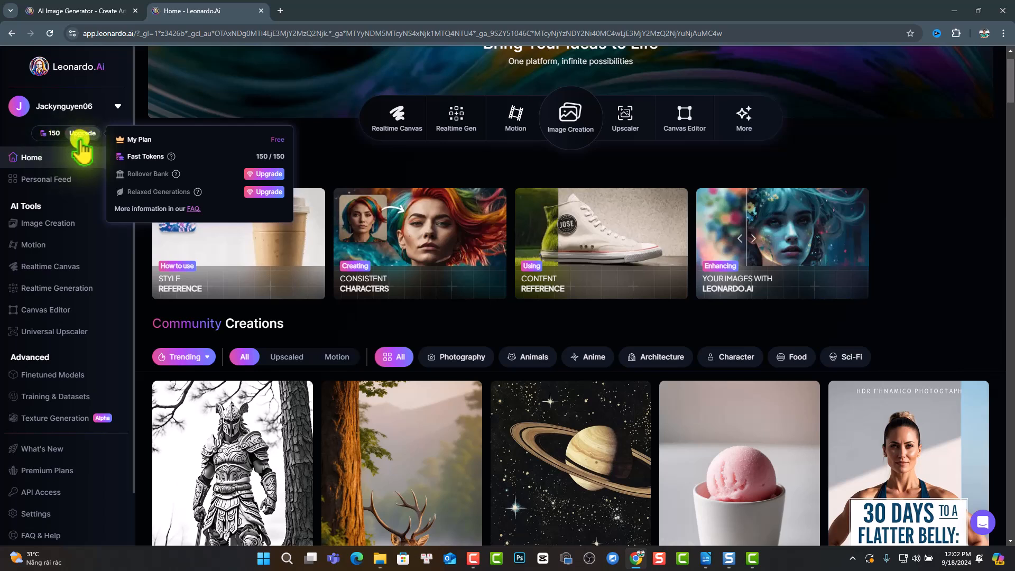
pyautogui.click(81, 134)
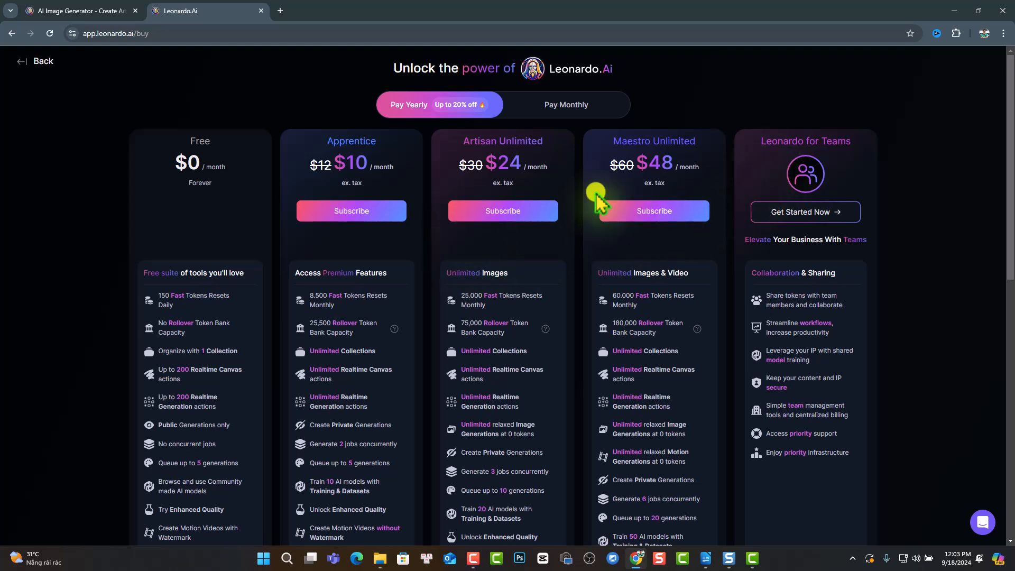
pyautogui.scroll(-2, 365, 407)
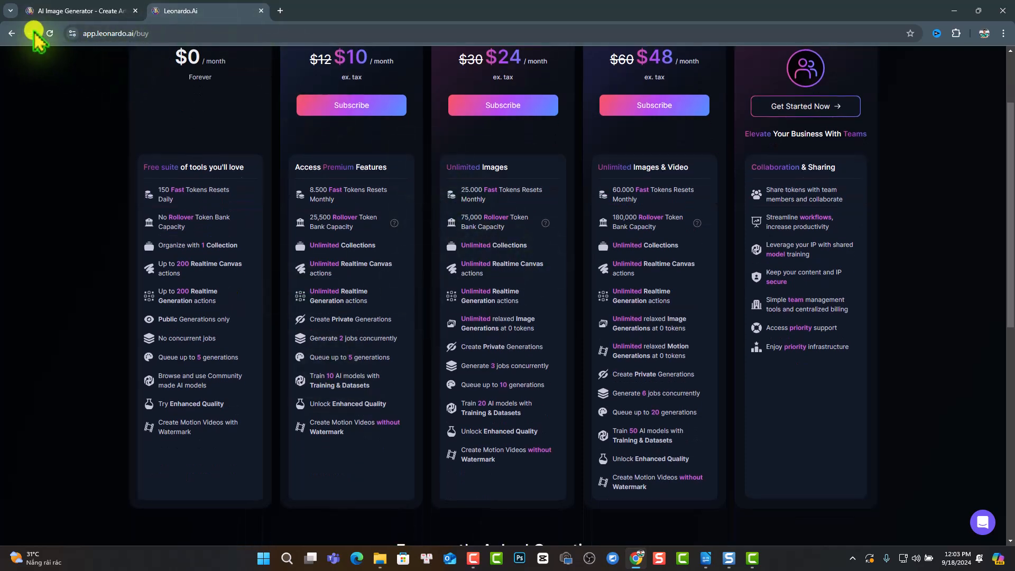
pyautogui.click(12, 34)
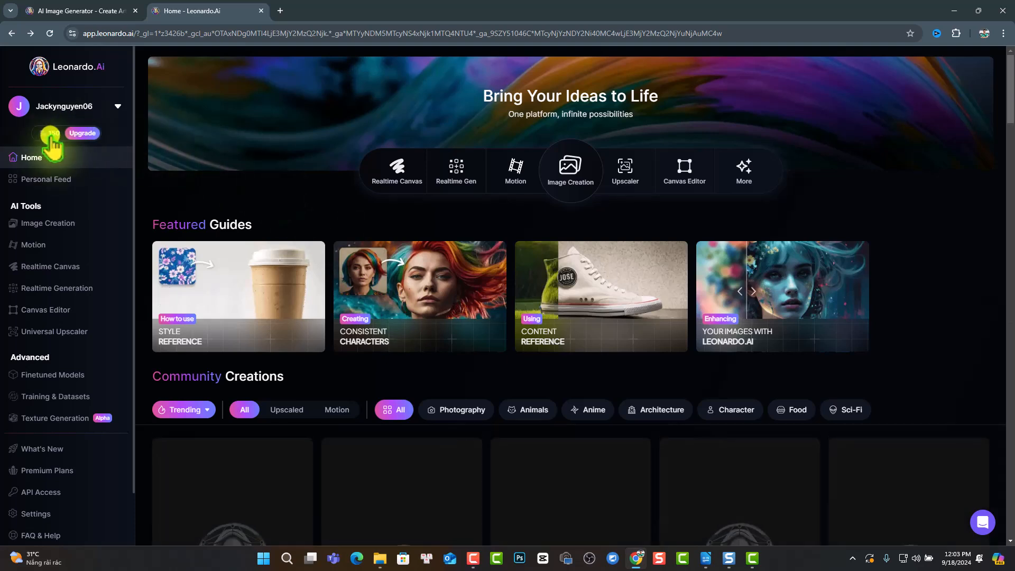
pyautogui.moveTo(53, 138)
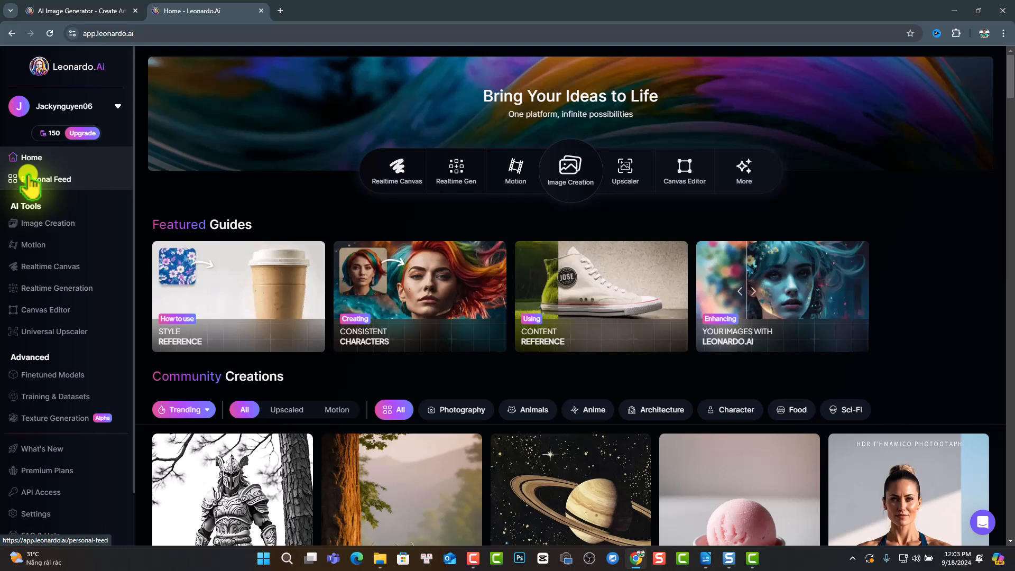
# Open the Personal Feed and look through the previously generated images.
pyautogui.click(29, 181)
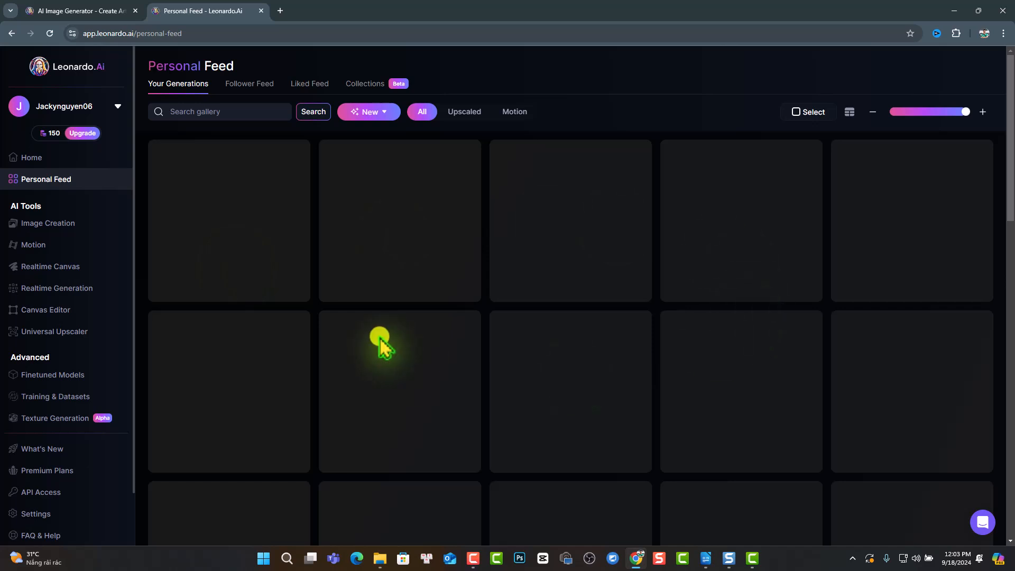
pyautogui.scroll(-3, 476, 301)
pyautogui.scroll(3, 454, 264)
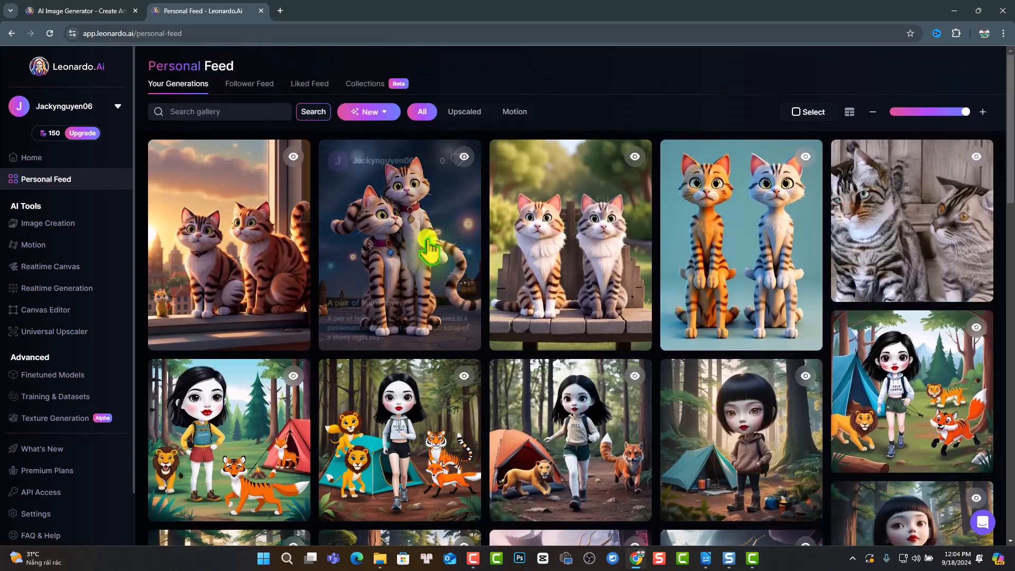
pyautogui.scroll(-3, 608, 302)
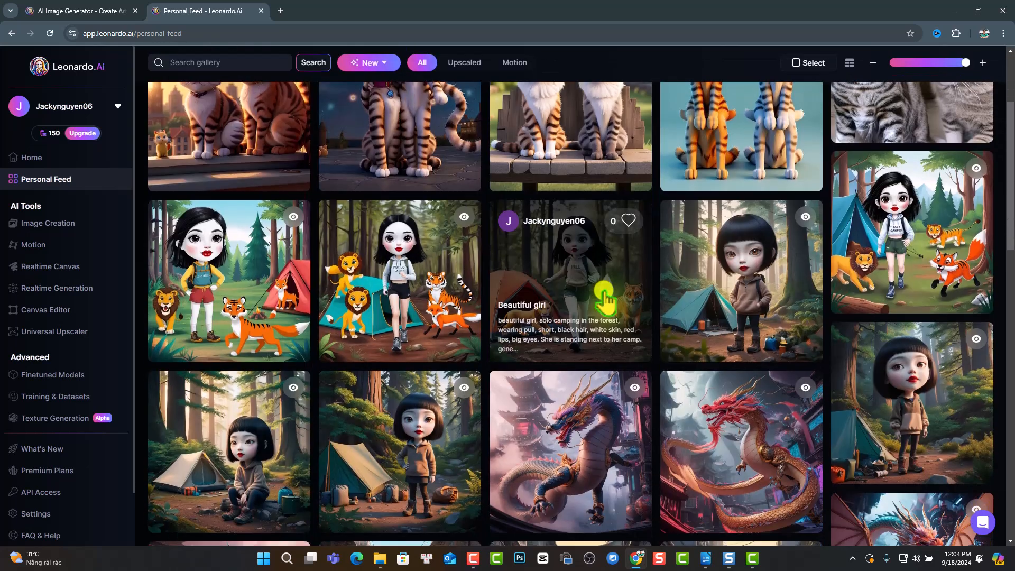
pyautogui.scroll(-10, 604, 298)
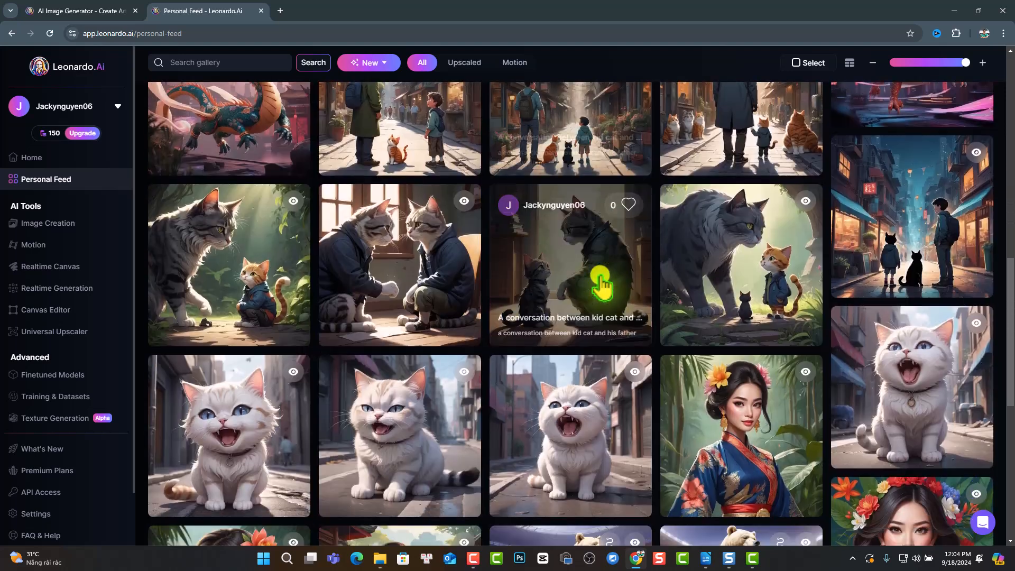
pyautogui.scroll(-10, 602, 285)
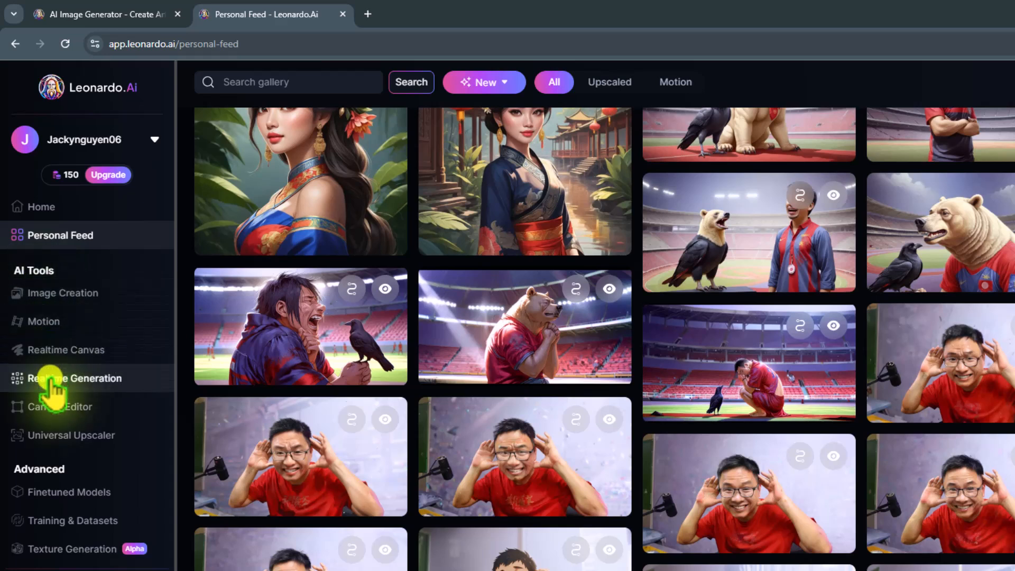
pyautogui.scroll(10, 109, 359)
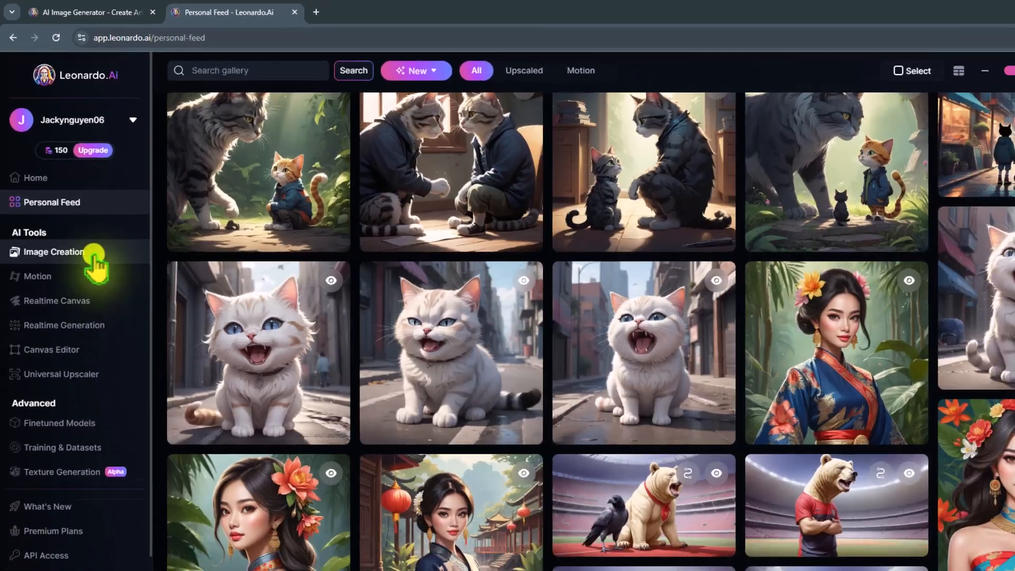
# Return to the home page and open the Image Creation tool.
pyautogui.click(30, 157)
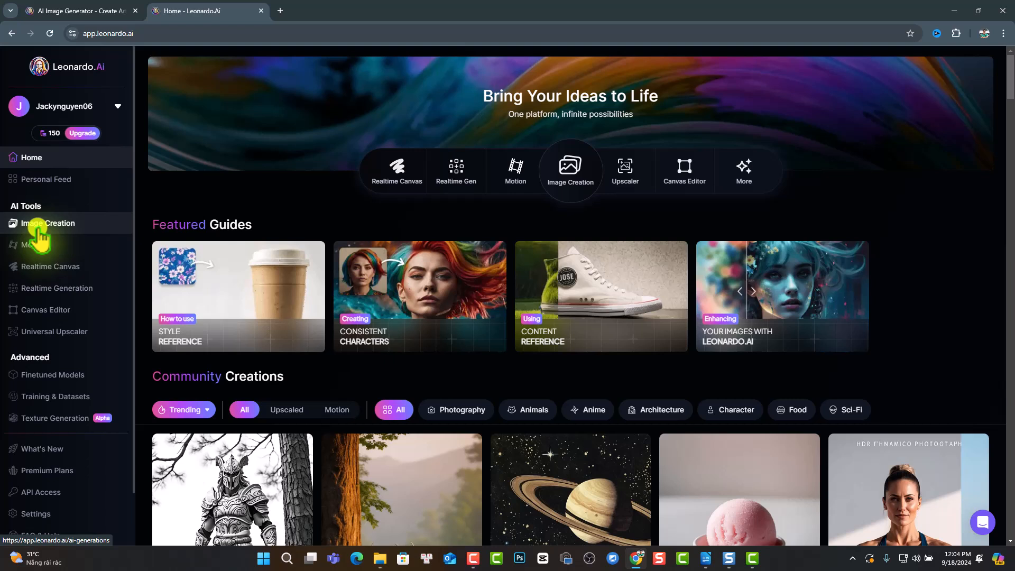
pyautogui.click(568, 183)
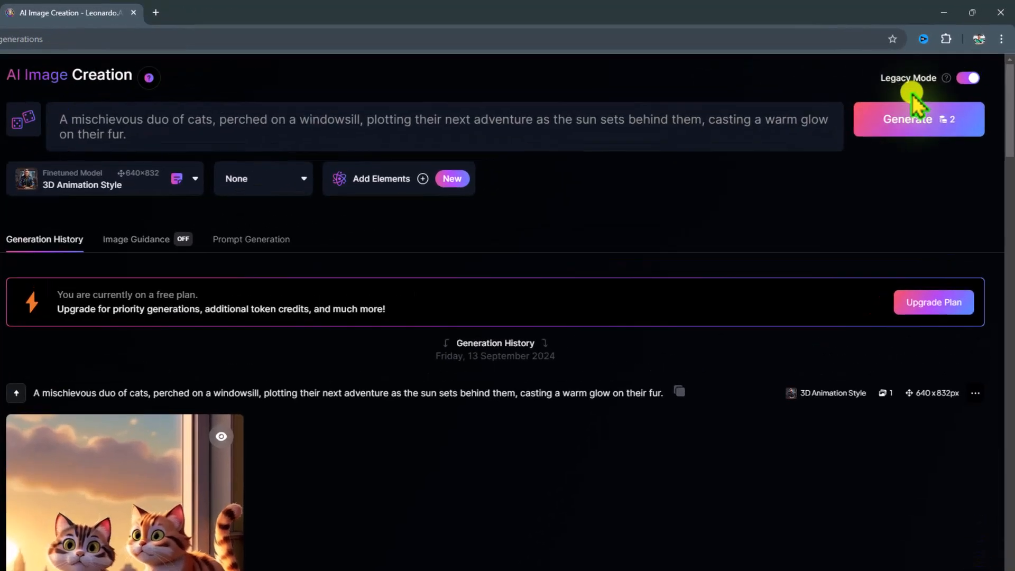
pyautogui.moveTo(918, 82)
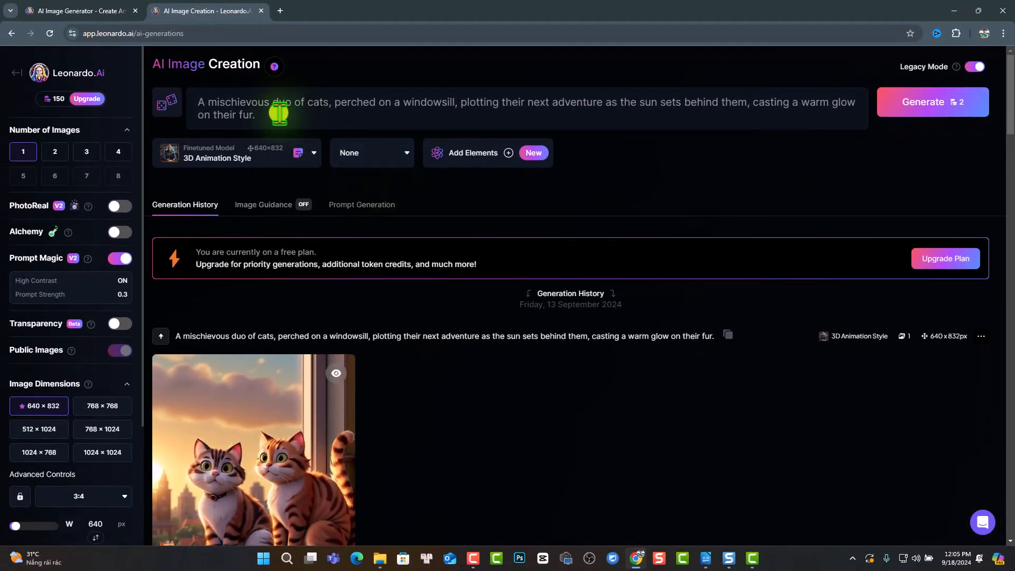
pyautogui.click(273, 113)
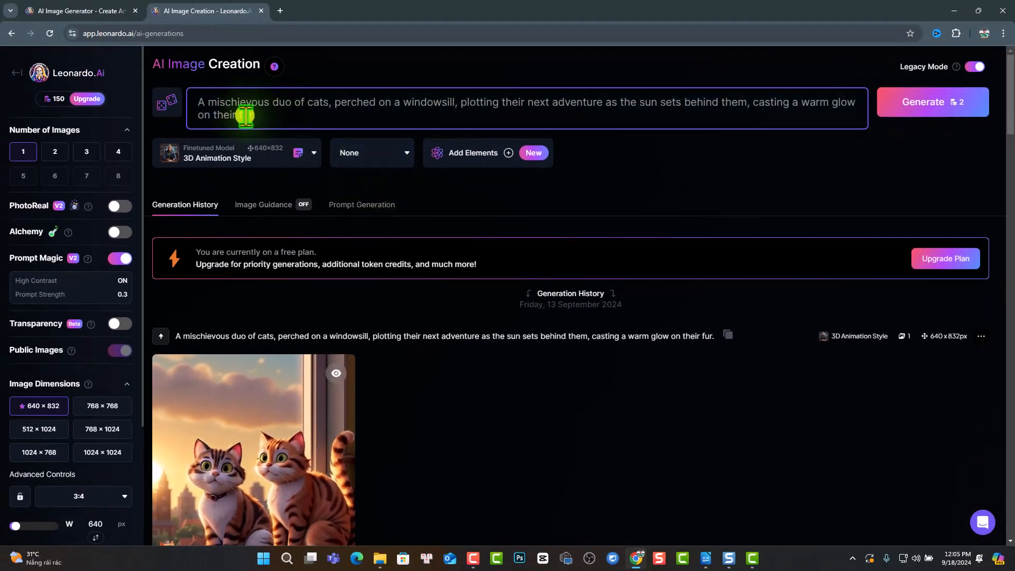
pyautogui.tripleClick(203, 103)
pyautogui.click(274, 130)
pyautogui.tripleClick(204, 104)
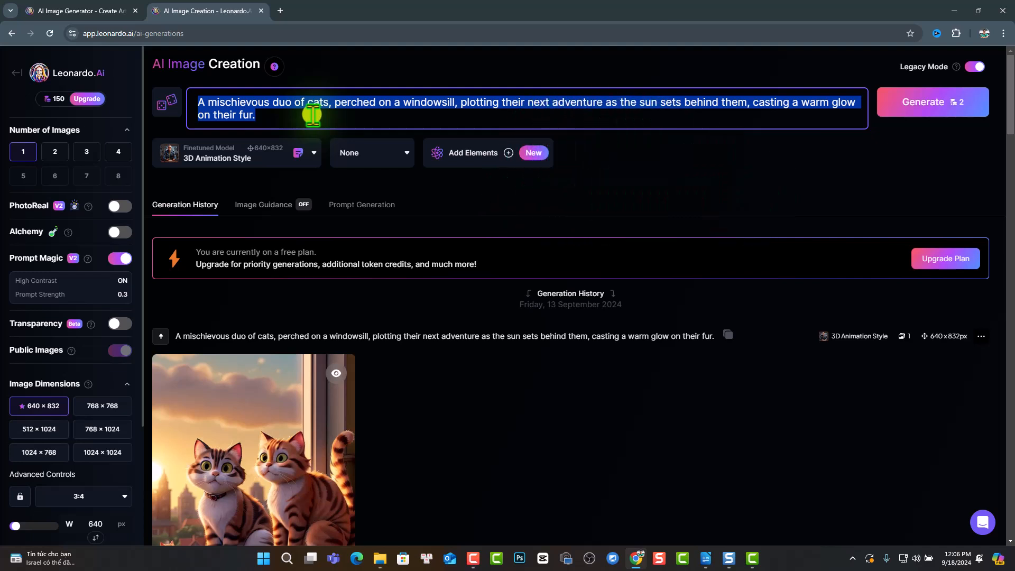
# Use Prompt Generation to create 2 prompt ideas from the basic idea "beatyful cat".
pyautogui.click(354, 207)
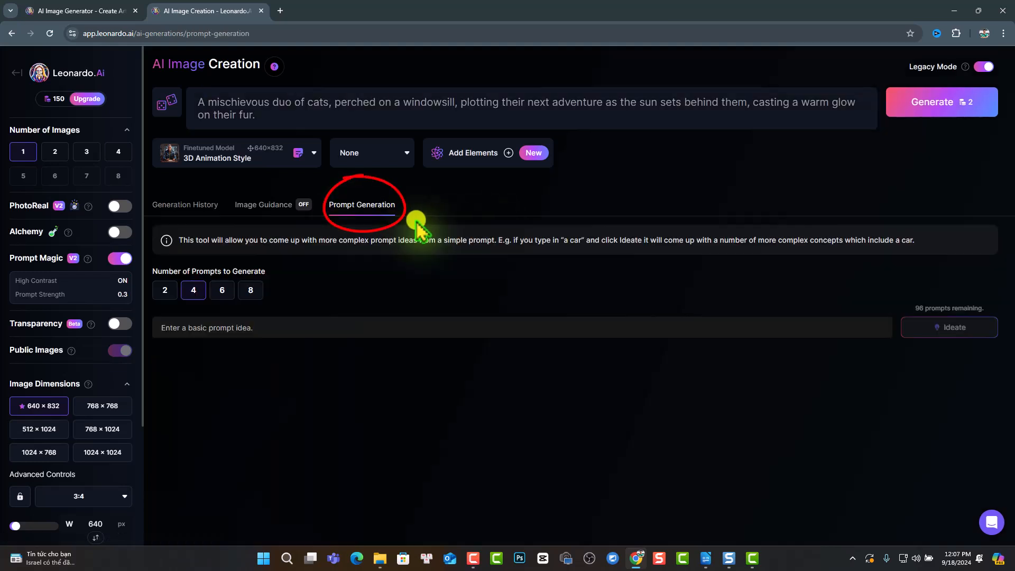
pyautogui.click(165, 289)
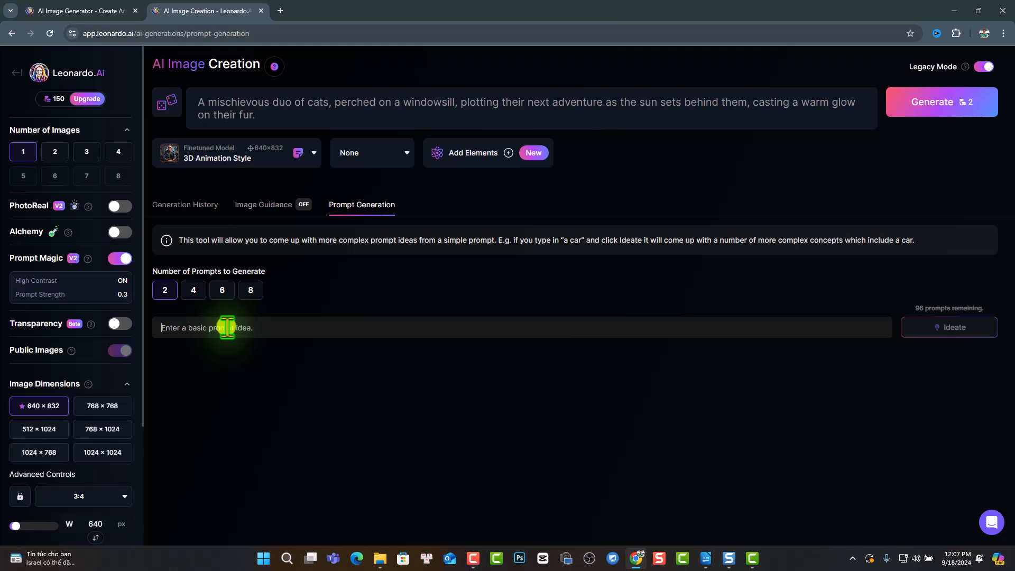
pyautogui.write('beatu')
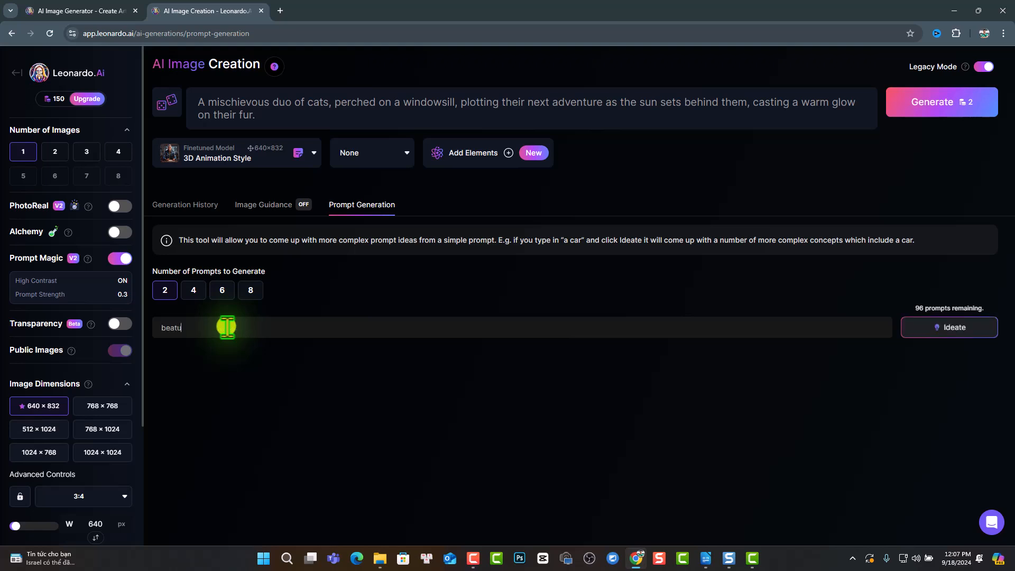
pyautogui.press('BackSpace')
pyautogui.write('yful cat')
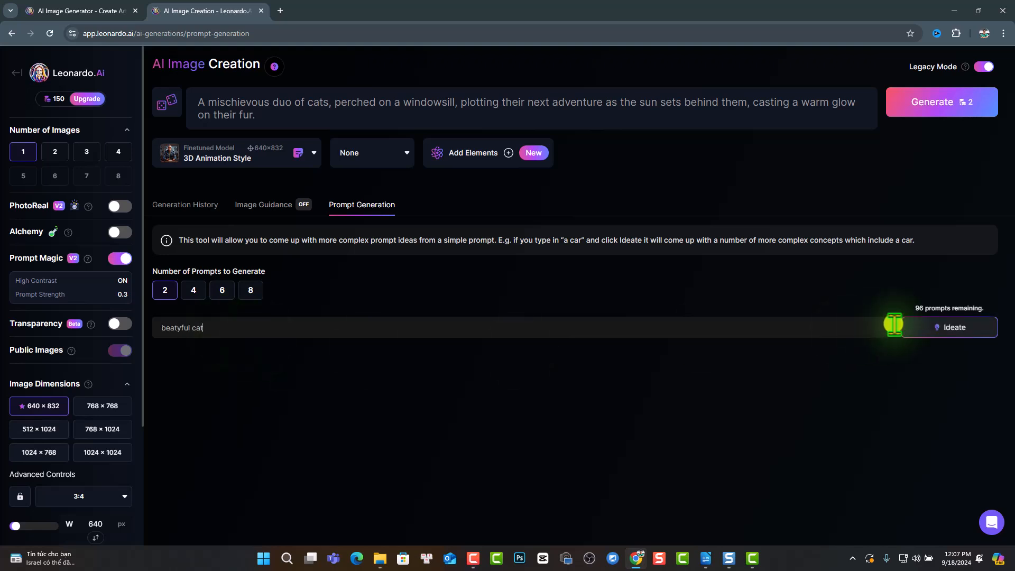
pyautogui.click(953, 329)
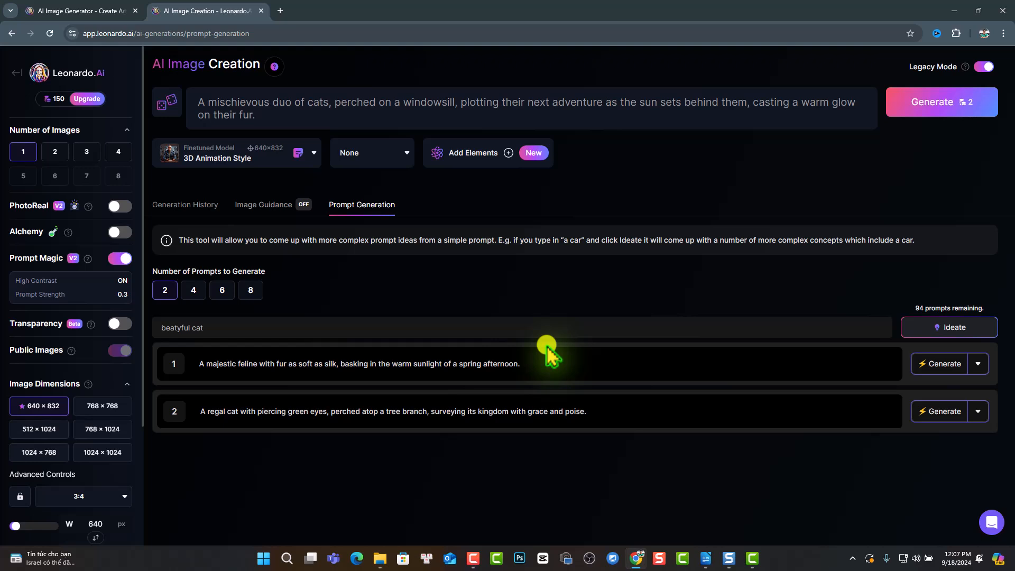
# Generate an image from the first prompt idea about the majestic feline and view it in the generation history.
pyautogui.click(978, 364)
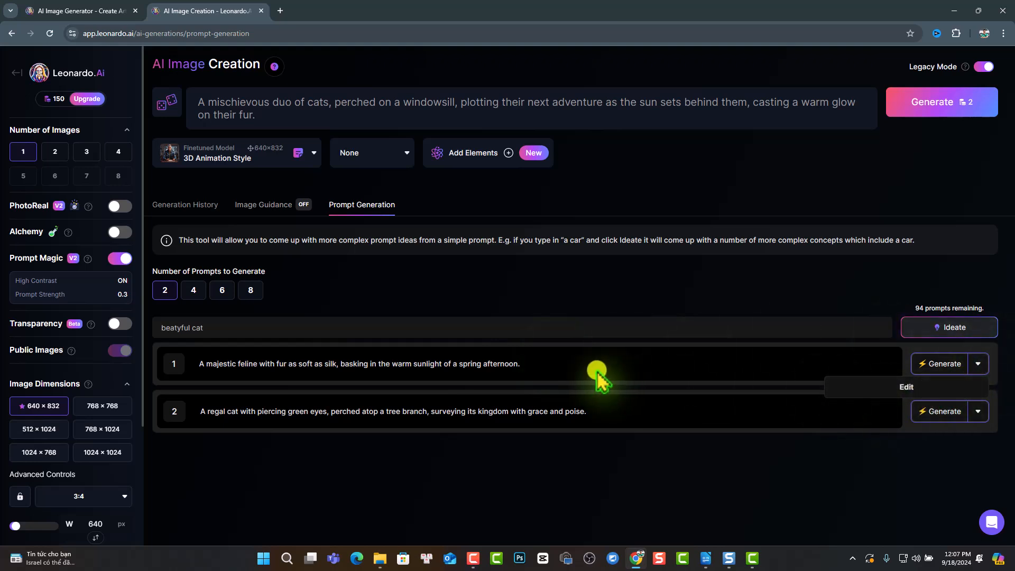
pyautogui.click(941, 365)
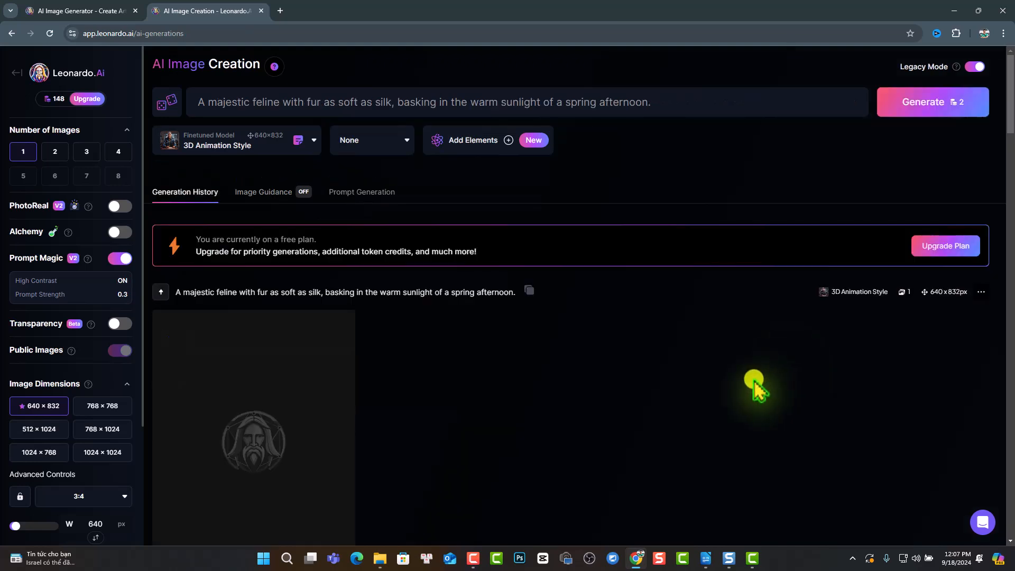
pyautogui.scroll(-3, 396, 370)
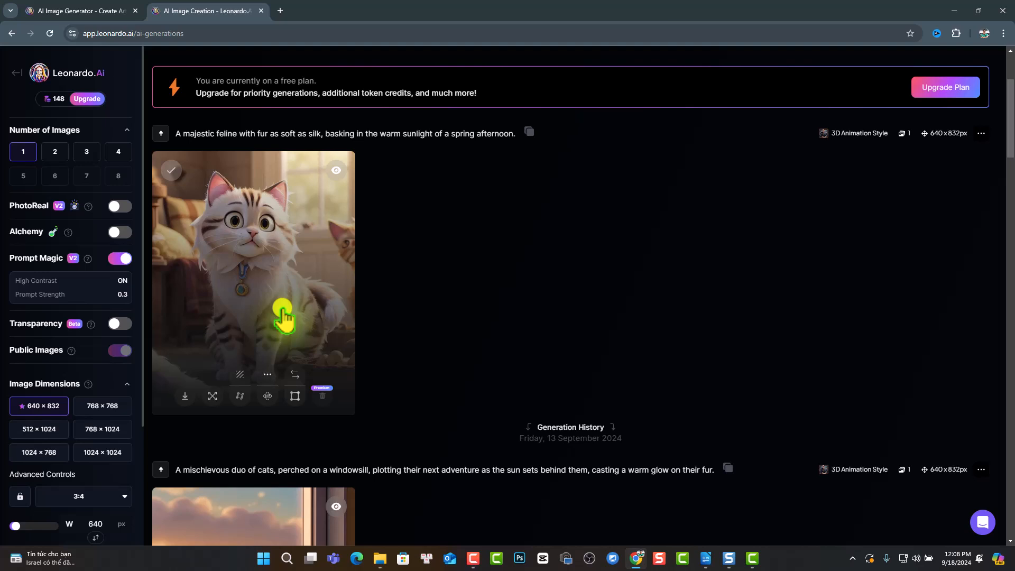
pyautogui.scroll(3, 507, 296)
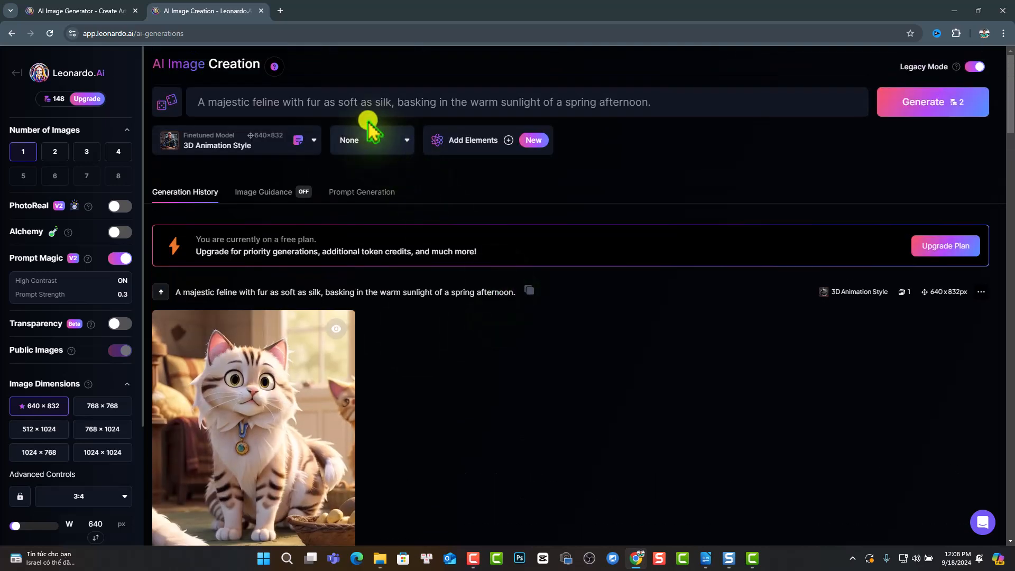
# Replace the image prompt with "beautful cat, black color, human body, singing in the studio.".
pyautogui.click(359, 100)
pyautogui.hotkey('ctrl', 'a')
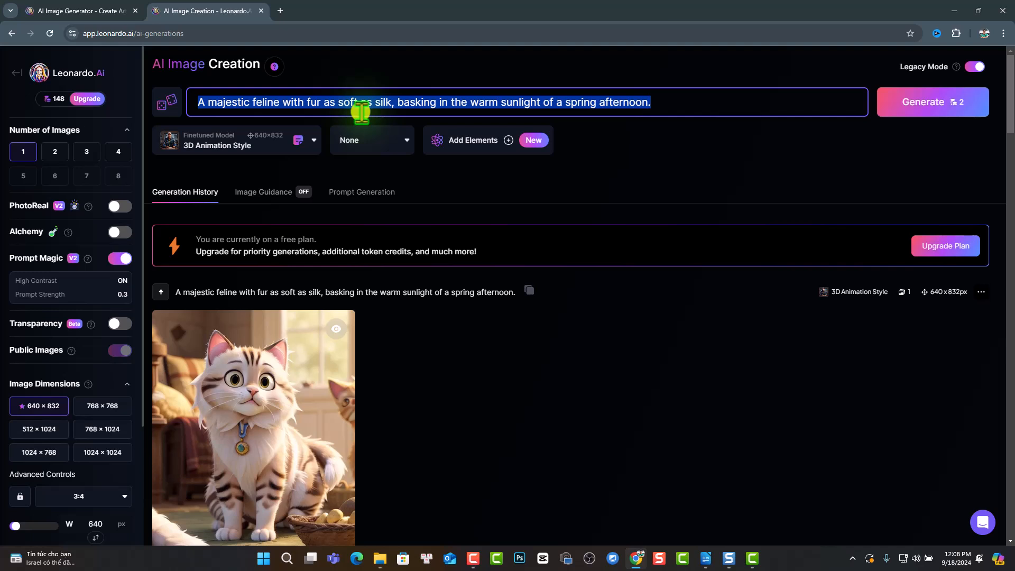
pyautogui.write('beatutful cat.')
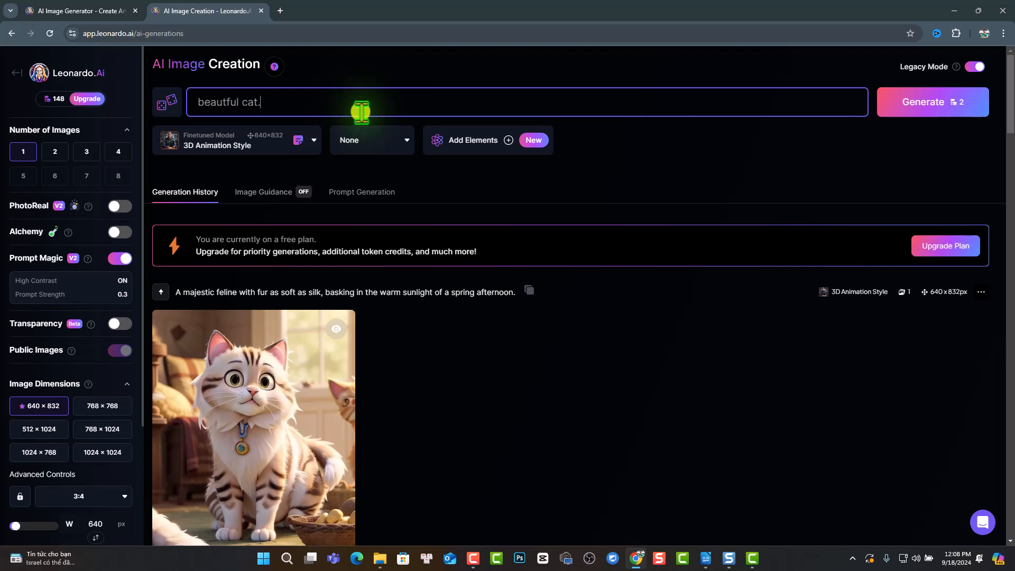
pyautogui.write(' nb;ack sk')
pyautogui.write('in')
pyautogui.press('BackSpace')
pyautogui.press('BackSpace')
pyautogui.press('BackSpace')
pyautogui.press('BackSpace')
pyautogui.write('color, human bo')
pyautogui.press('BackSpace')
pyautogui.write('an body, singing in the')
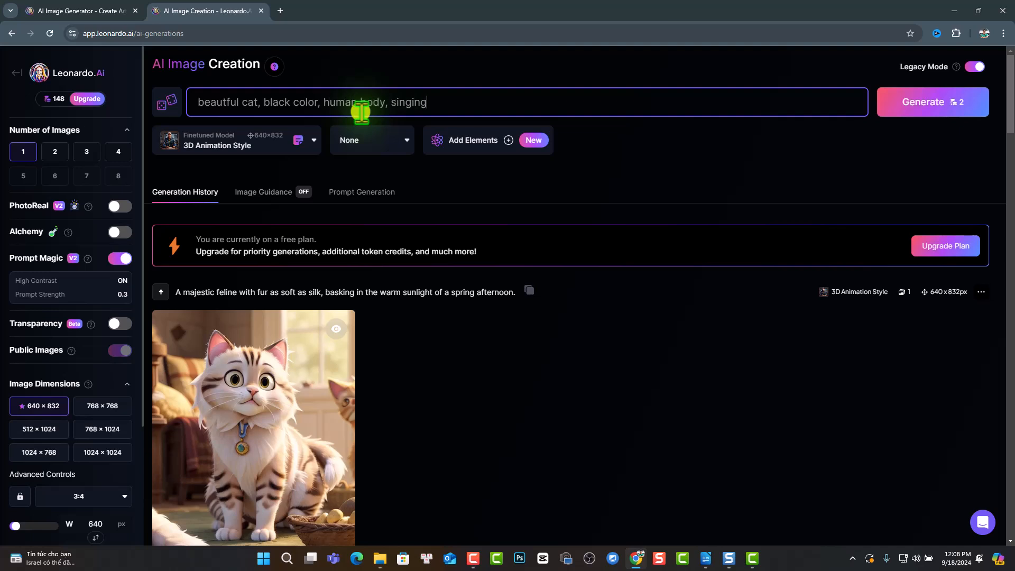
pyautogui.write(' studio.')
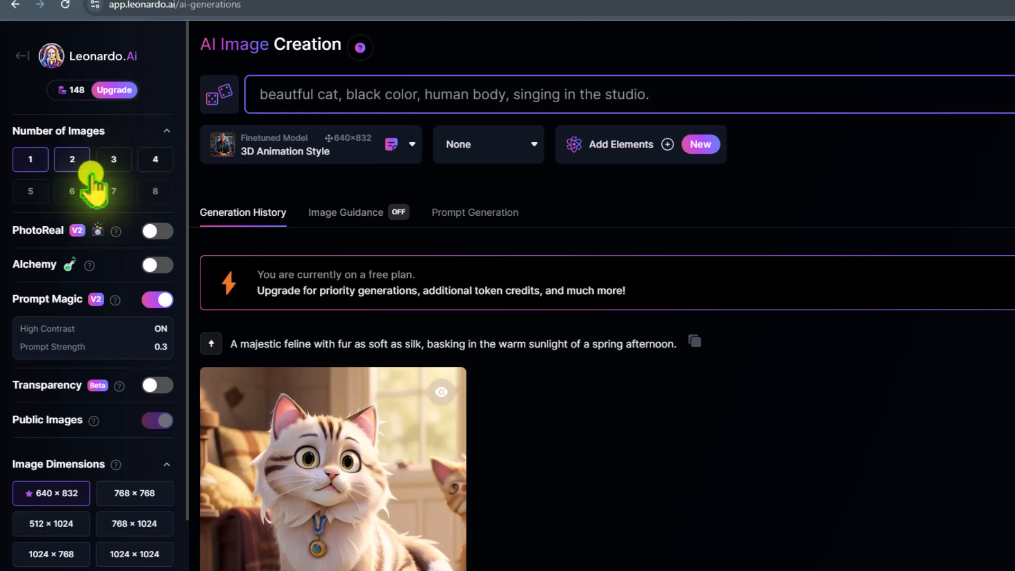
# Set the number of images to generate to 2.
pyautogui.click(89, 158)
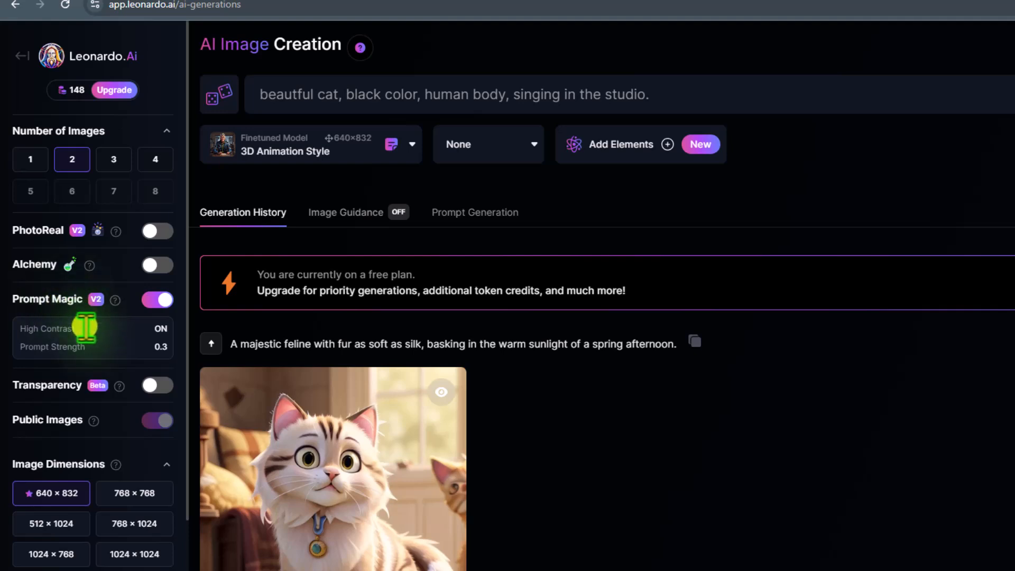
# Set the image dimensions to 1024 × 1024.
pyautogui.scroll(-3, 95, 360)
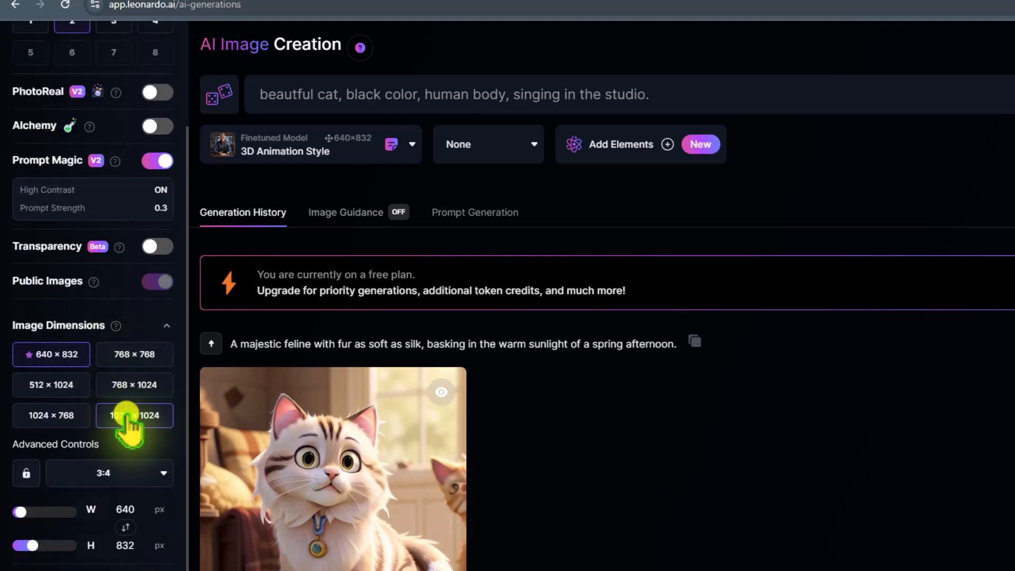
pyautogui.click(127, 418)
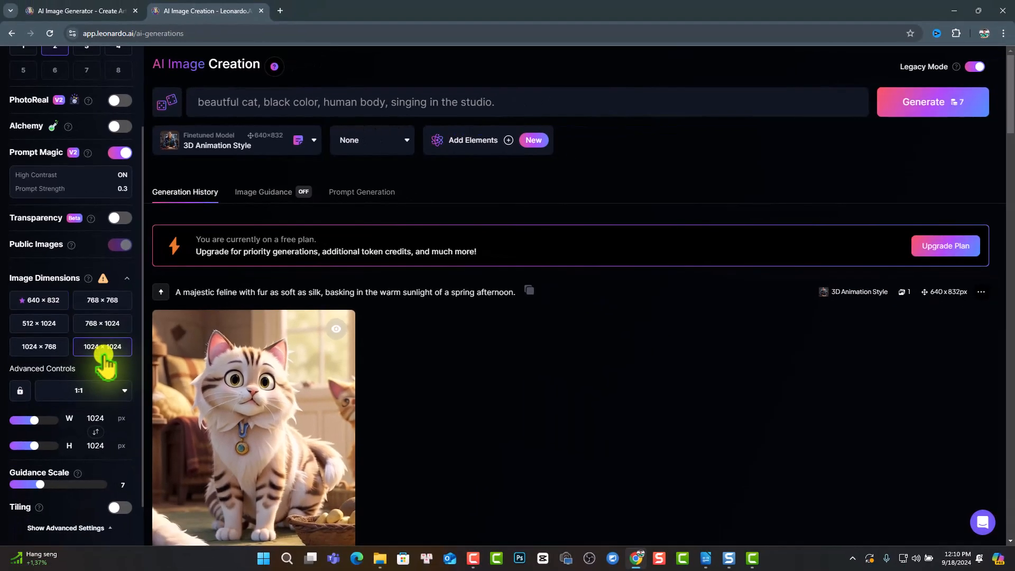
pyautogui.scroll(-1, 53, 438)
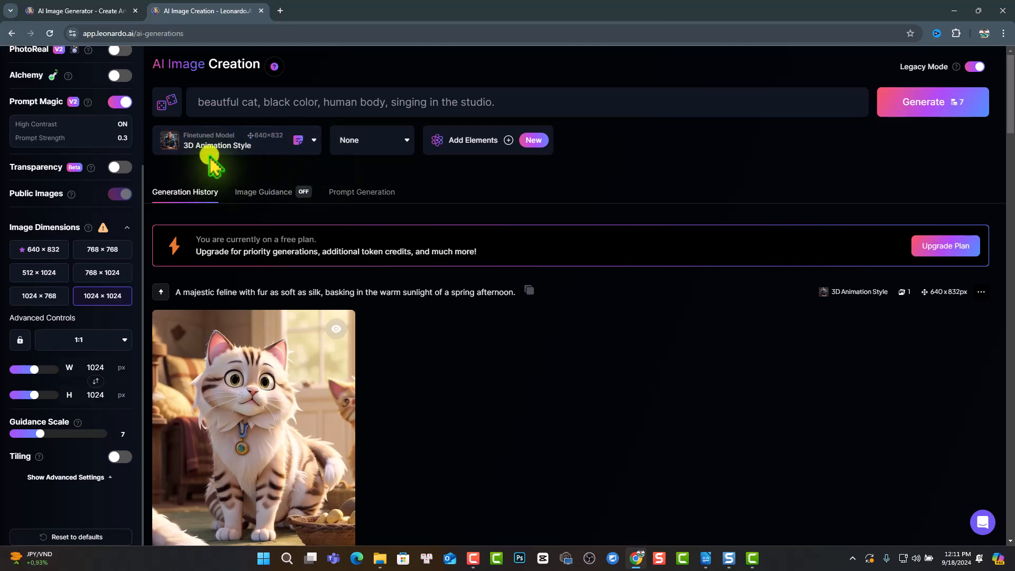
# Choose the DreamShaper v7 model and generate images from the black singing cat prompt.
pyautogui.click(316, 140)
pyautogui.scroll(-1, 249, 301)
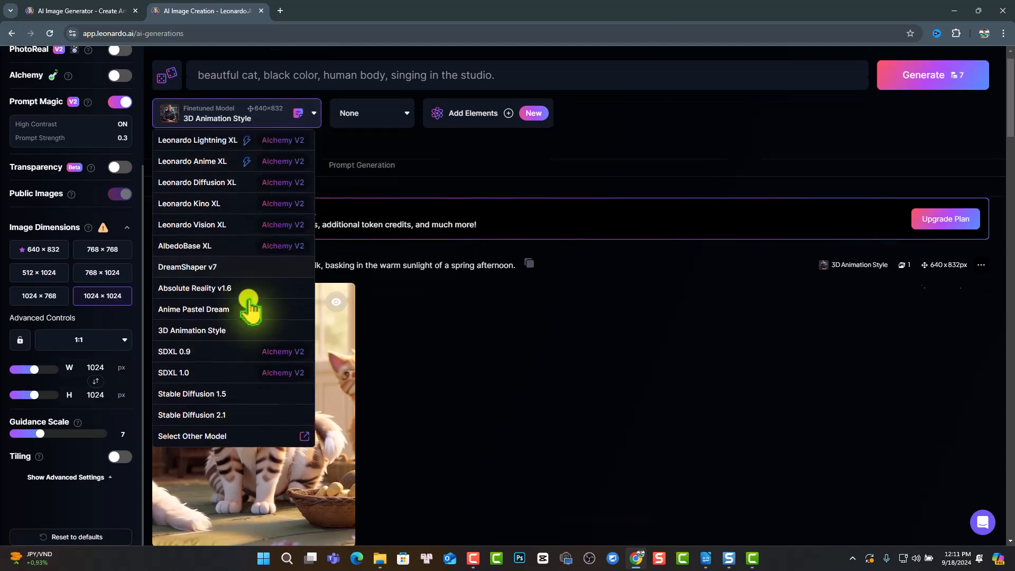
pyautogui.scroll(1, 246, 301)
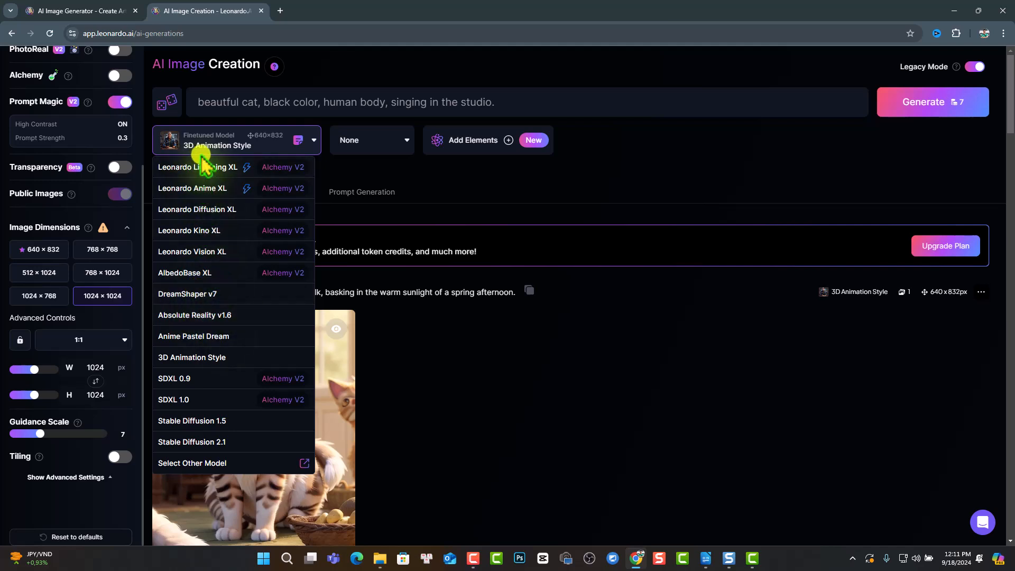
pyautogui.click(186, 295)
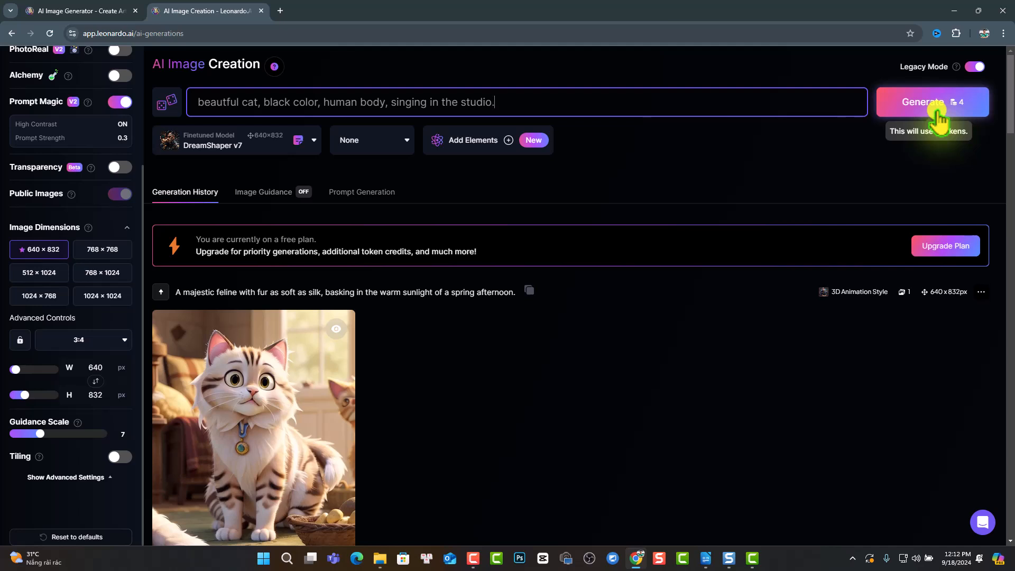
pyautogui.press('Return')
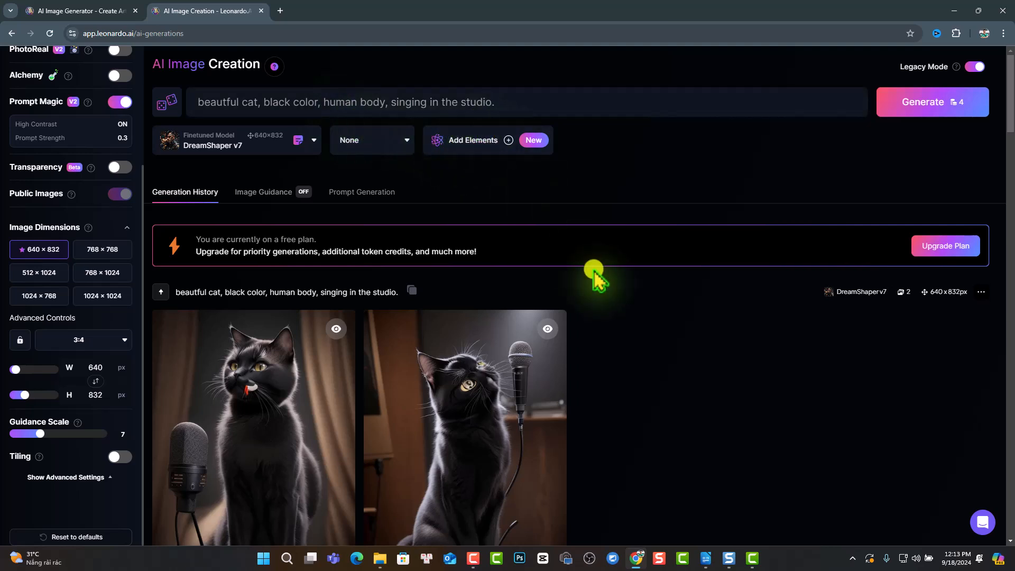
# View both newly generated DreamShaper v7 cat images enlarged, one after the other, and close each preview.
pyautogui.scroll(-4, 682, 360)
pyautogui.click(275, 216)
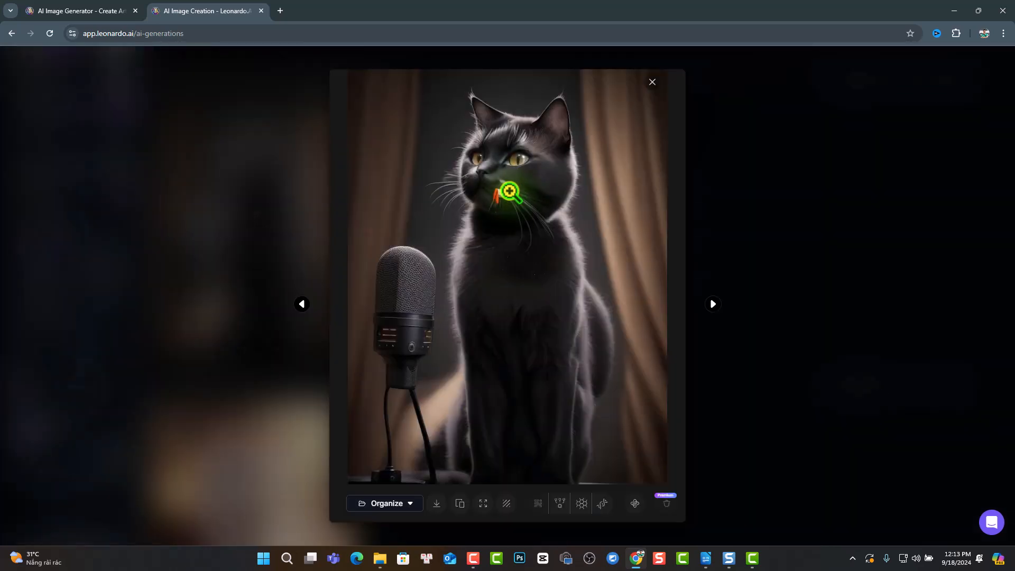
pyautogui.click(653, 83)
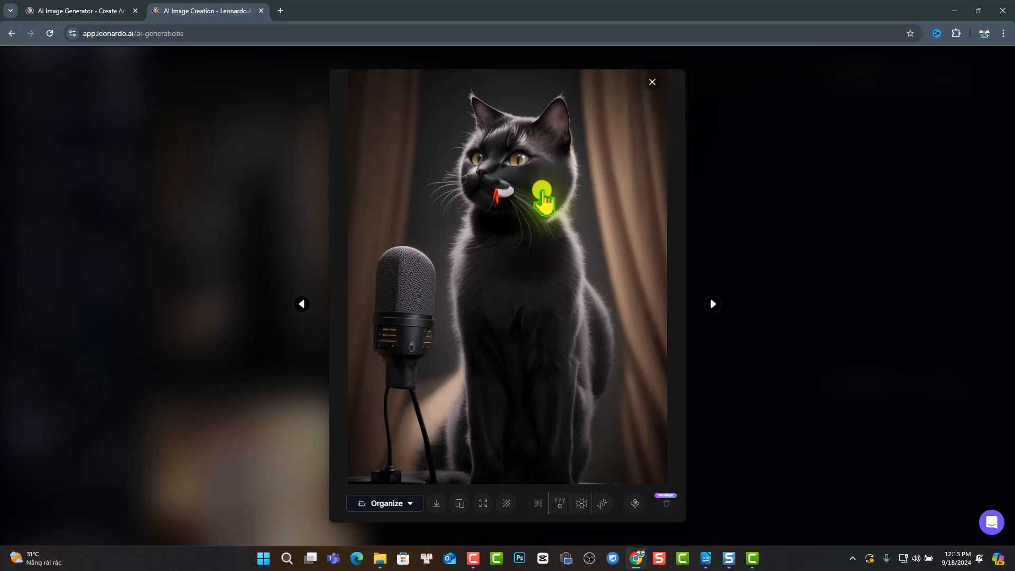
pyautogui.click(497, 243)
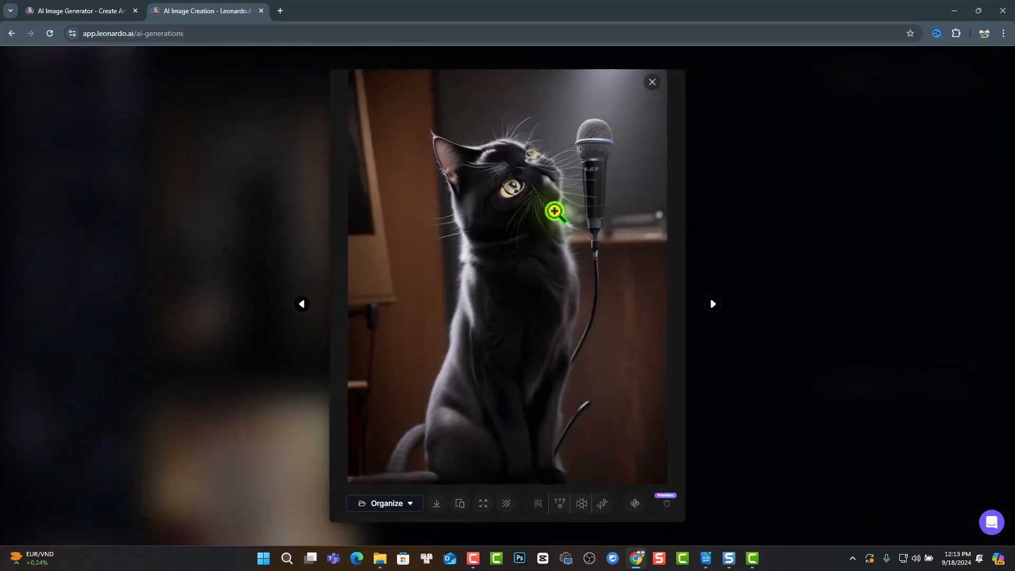
pyautogui.click(654, 83)
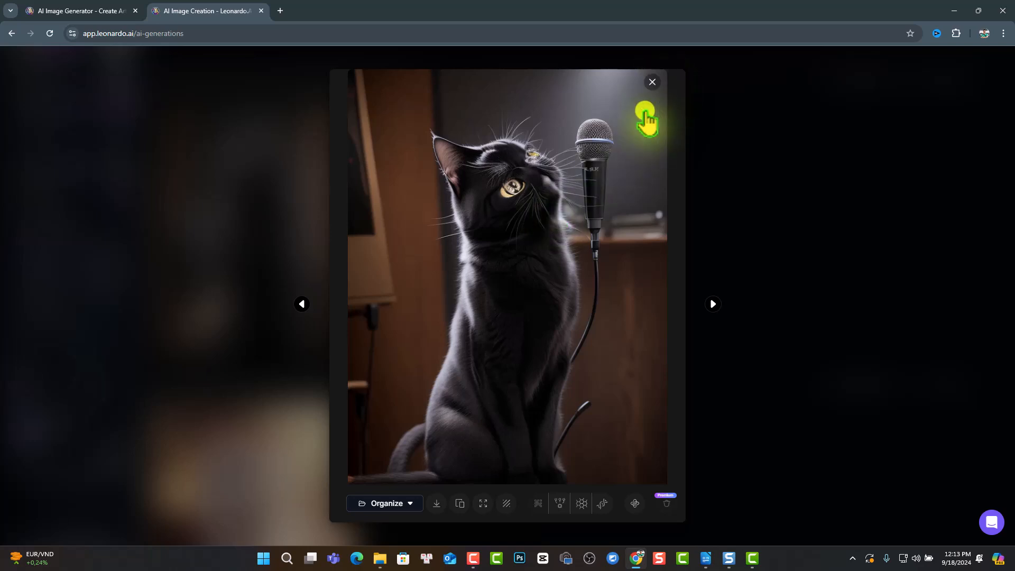
# Switch the finetuned model to 3D Animation Style.
pyautogui.scroll(4, 551, 214)
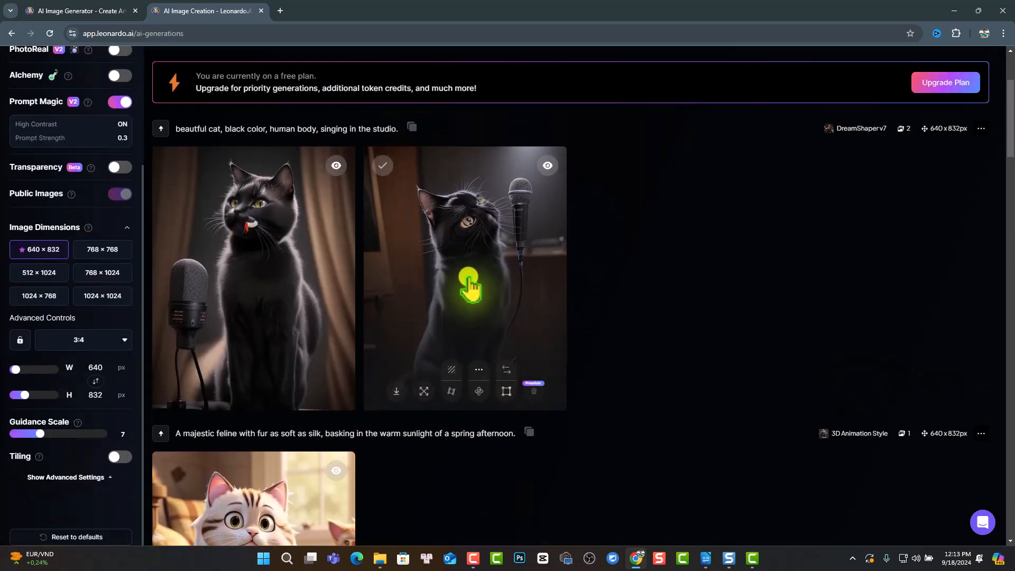
pyautogui.click(232, 148)
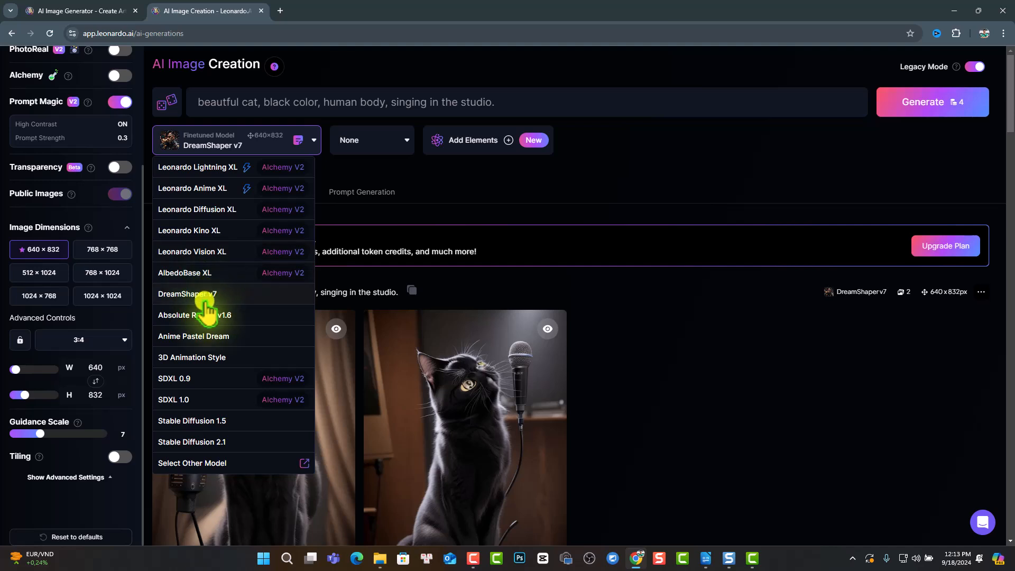
pyautogui.click(200, 358)
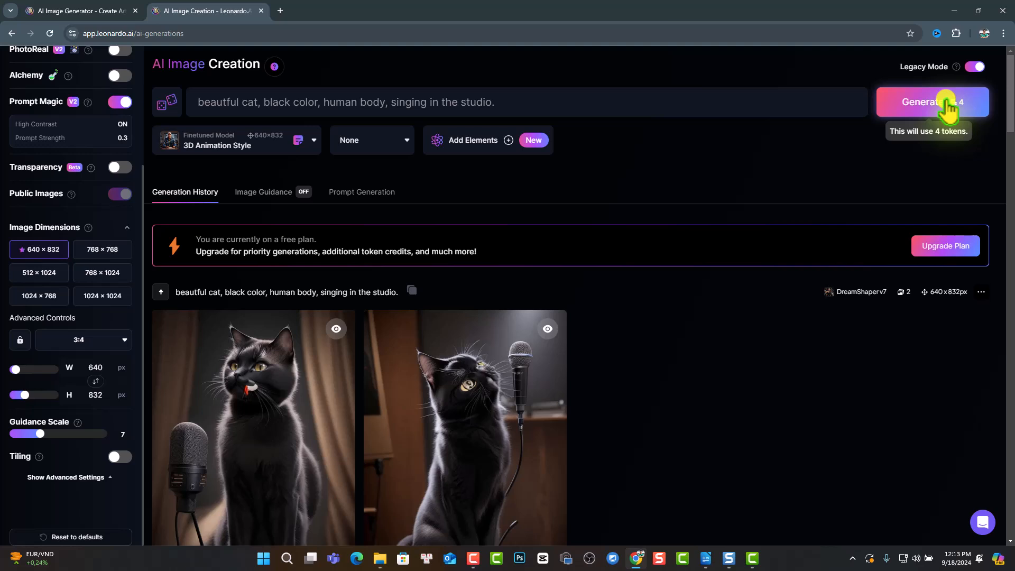
# Turn on Image Guidance with the uploaded photo of the man in red holding his ears as image prompt, at strength 0.77.
pyautogui.click(266, 194)
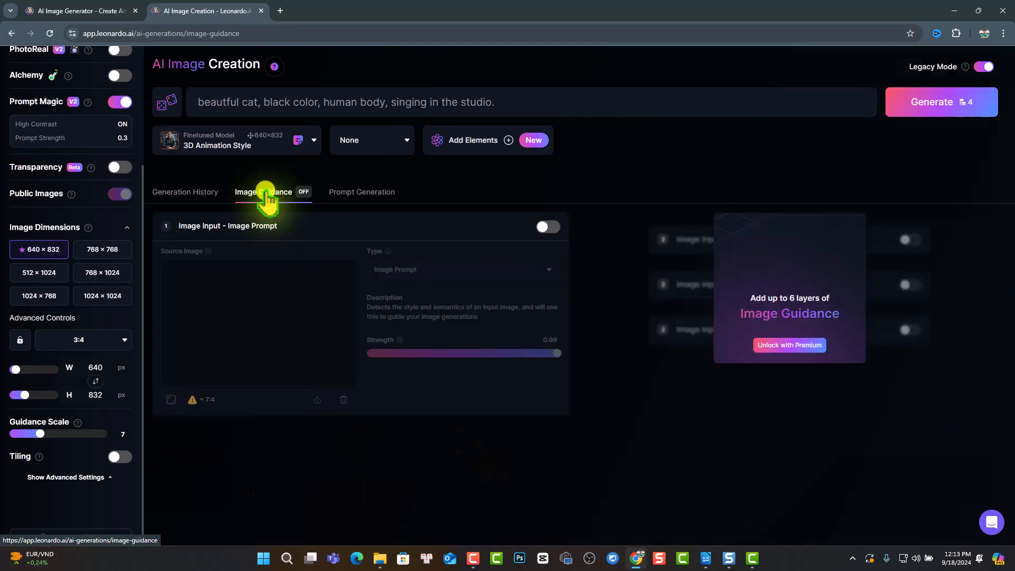
pyautogui.click(294, 296)
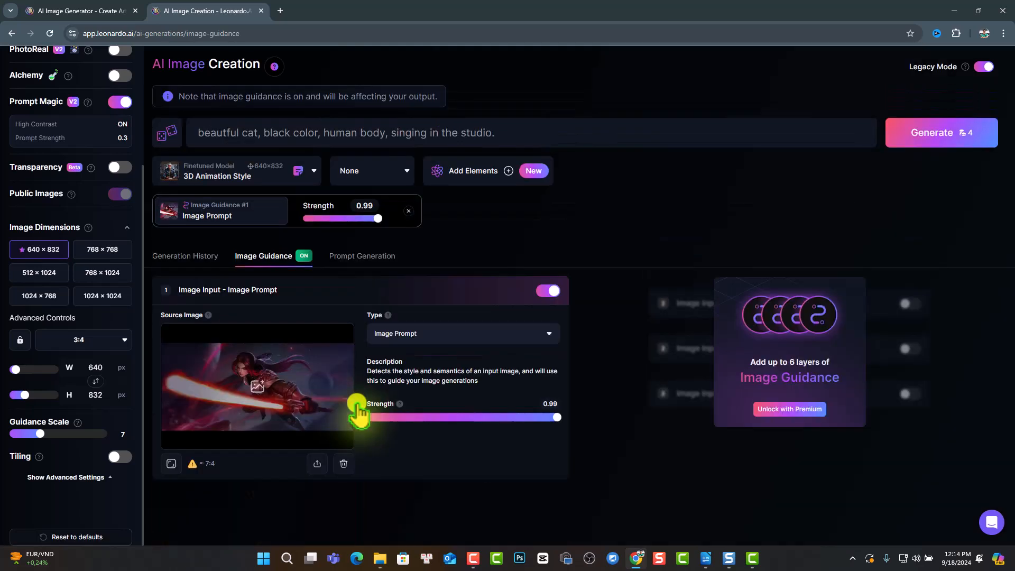
pyautogui.click(315, 465)
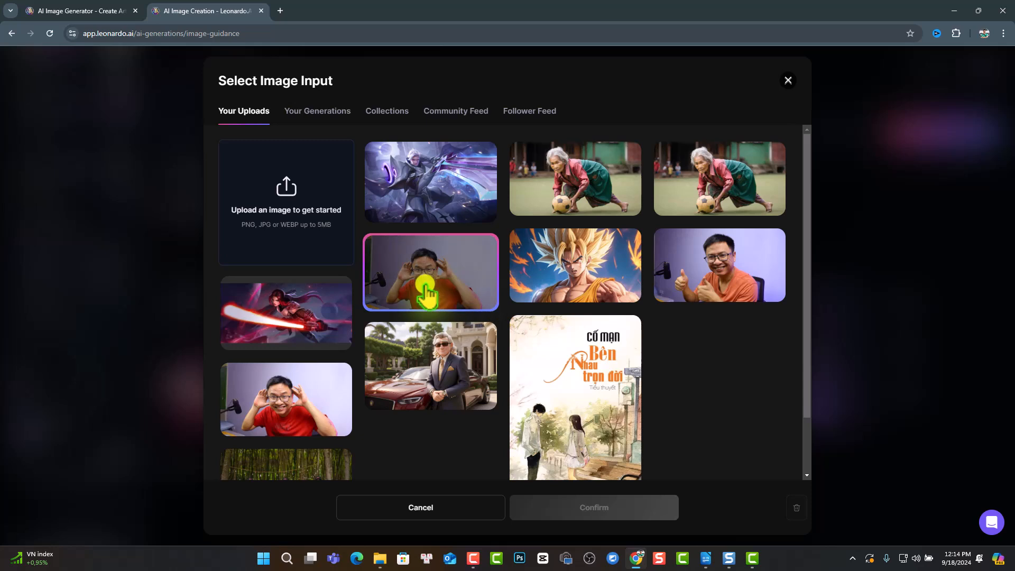
pyautogui.click(427, 294)
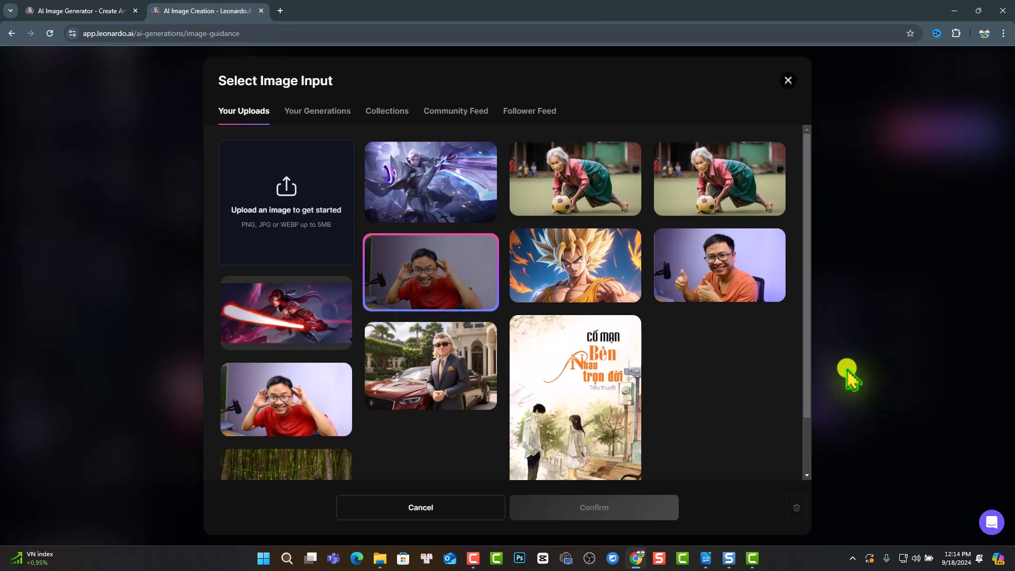
pyautogui.click(575, 503)
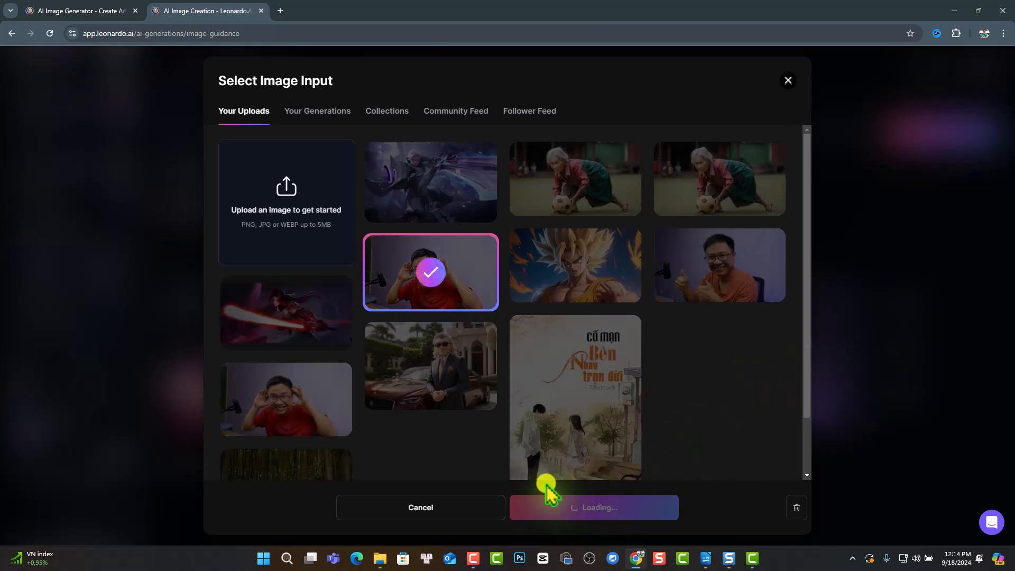
pyautogui.moveTo(430, 414); pyautogui.dragTo(494, 430)
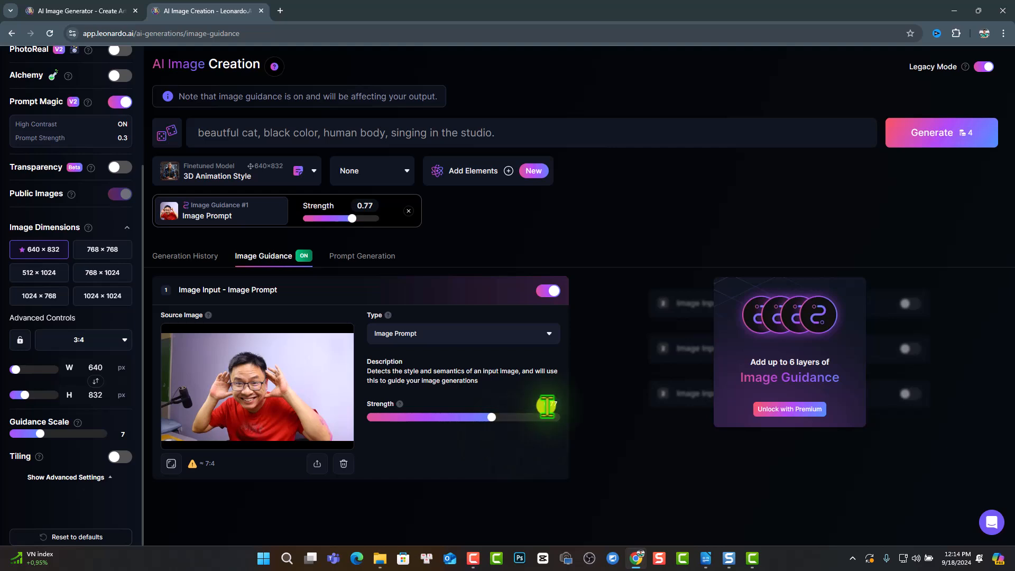
# Correct the prompt's first word to "beautiful", generate the guided images and show them in the generation history.
pyautogui.click(235, 133)
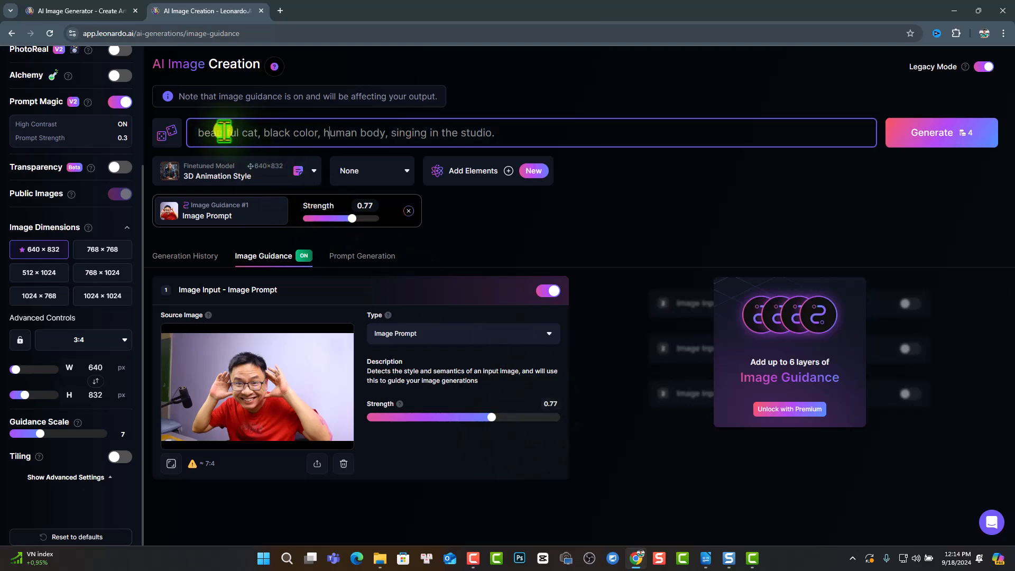
pyautogui.write('i')
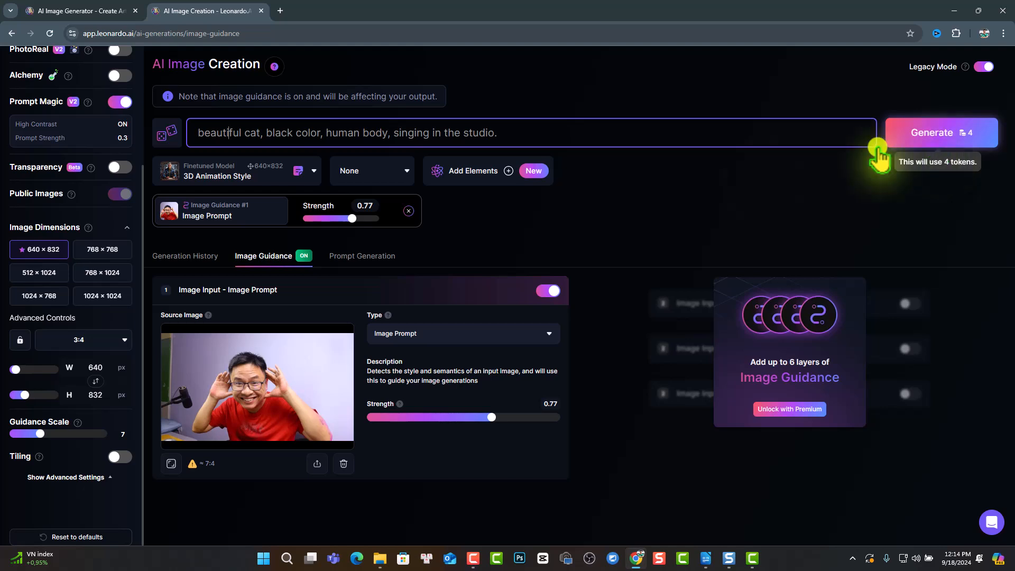
pyautogui.click(937, 142)
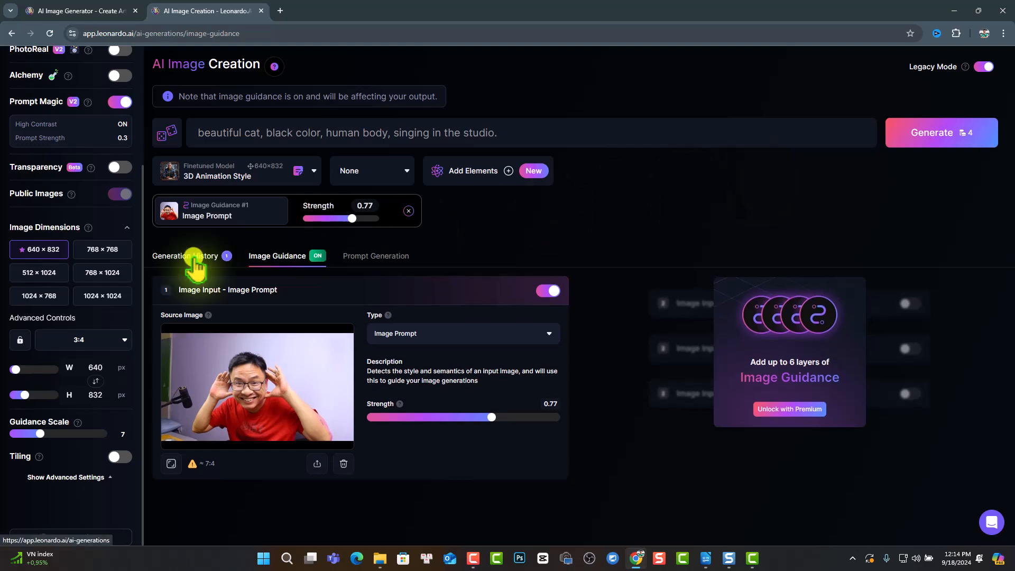
pyautogui.click(196, 264)
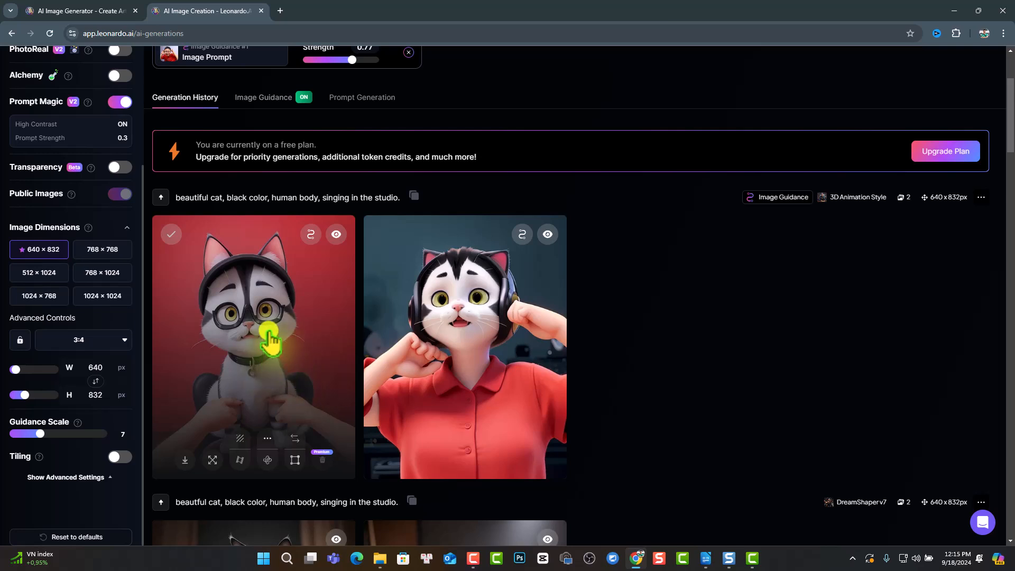
# View both image-guided cat pictures enlarged and close the preview.
pyautogui.click(270, 341)
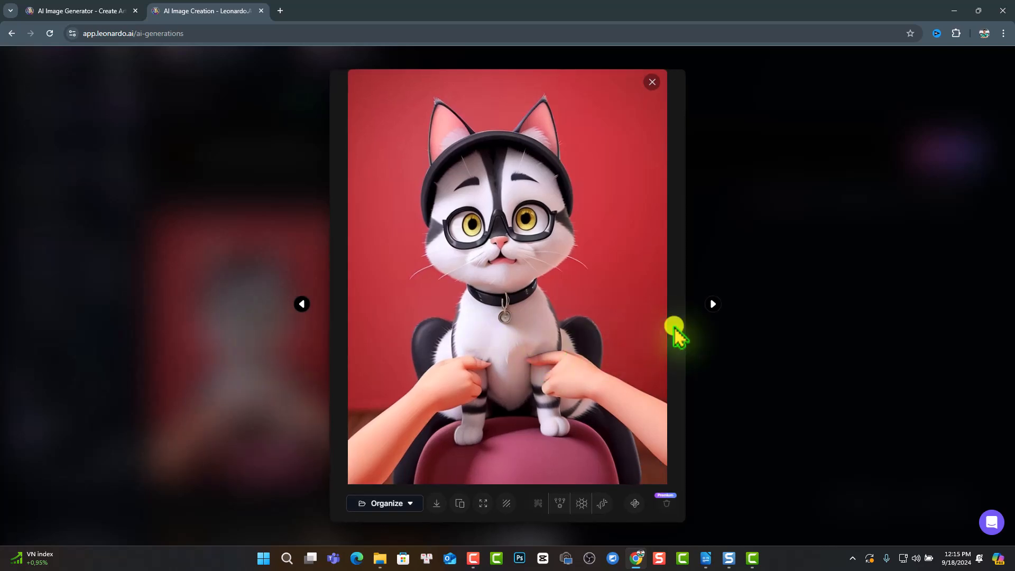
pyautogui.click(712, 305)
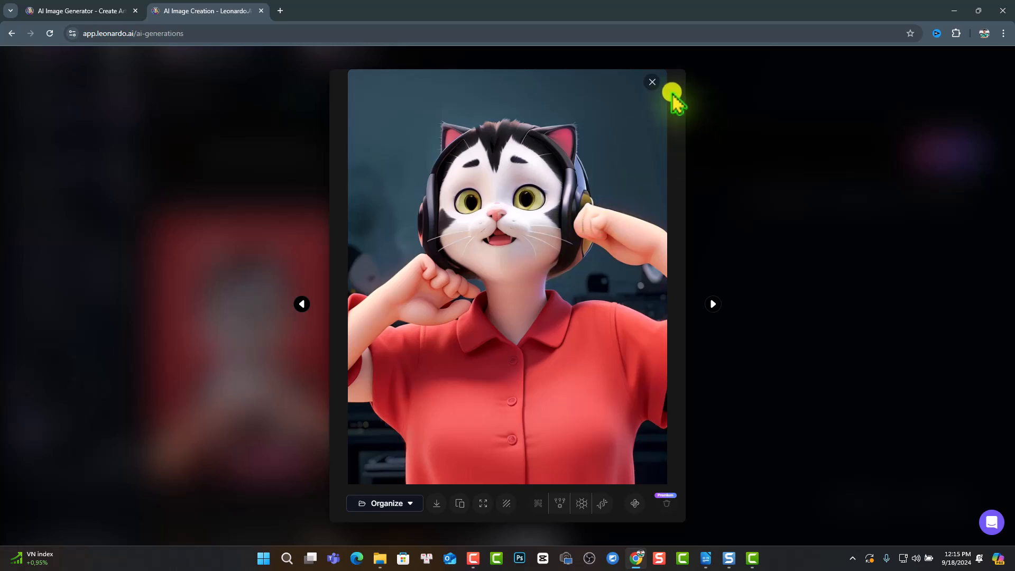
pyautogui.click(652, 87)
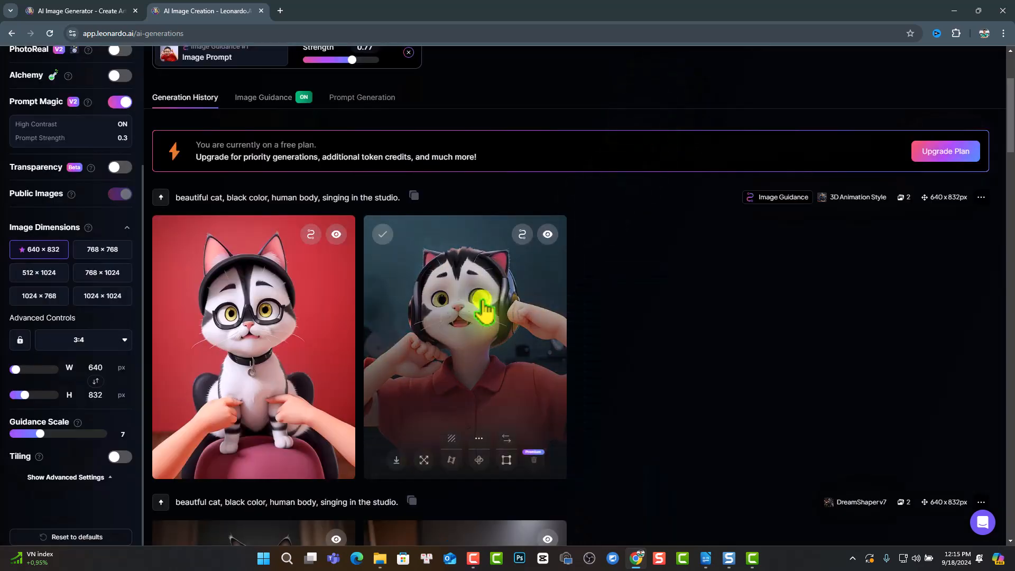
# Turn off Image Guidance and generate new images from the same prompt with 3D Animation Style.
pyautogui.scroll(3, 467, 351)
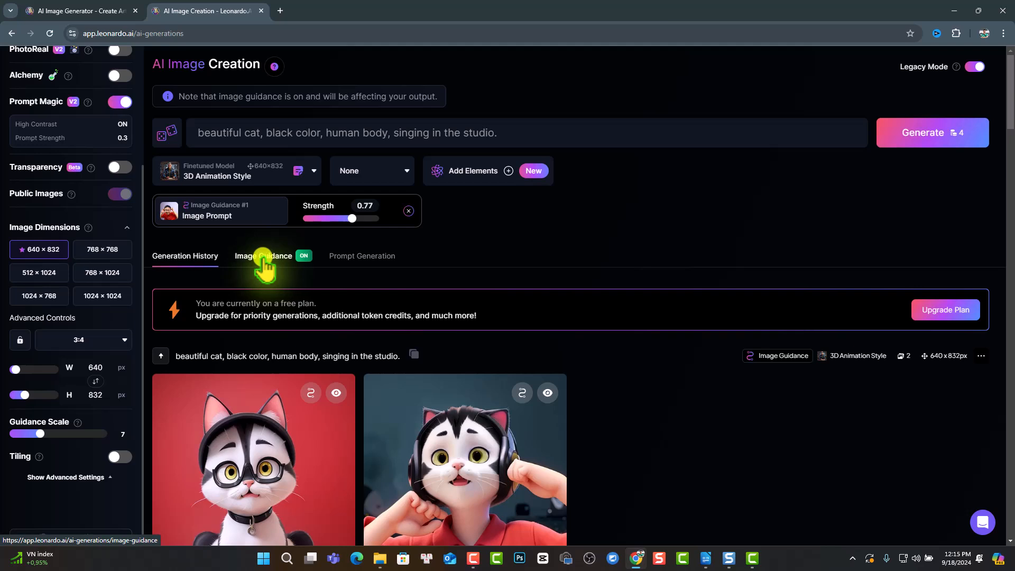
pyautogui.click(264, 259)
pyautogui.click(552, 291)
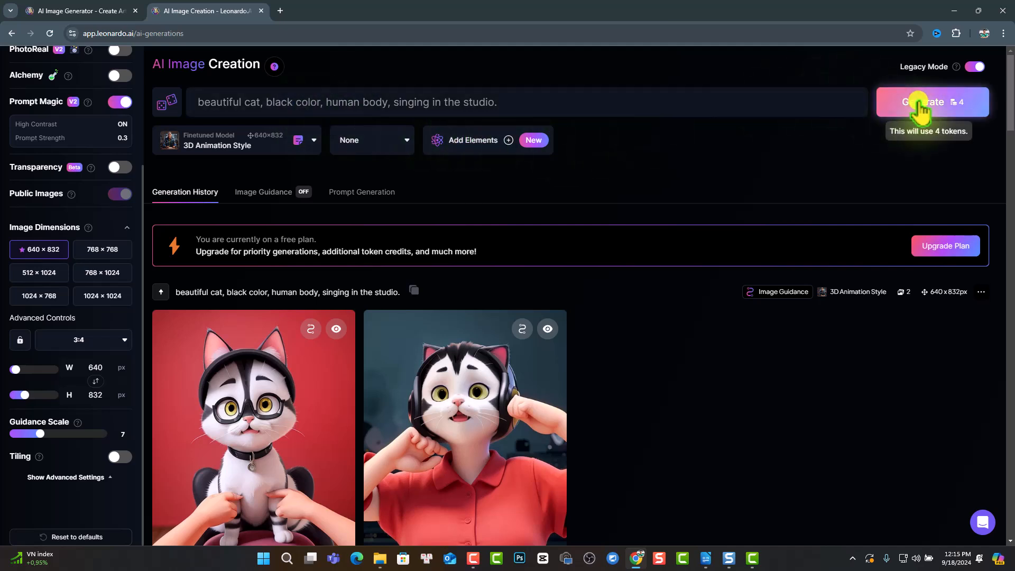
# Enlarge the second new image, the black cat with the large white microphone, and download it.
pyautogui.scroll(-2, 582, 328)
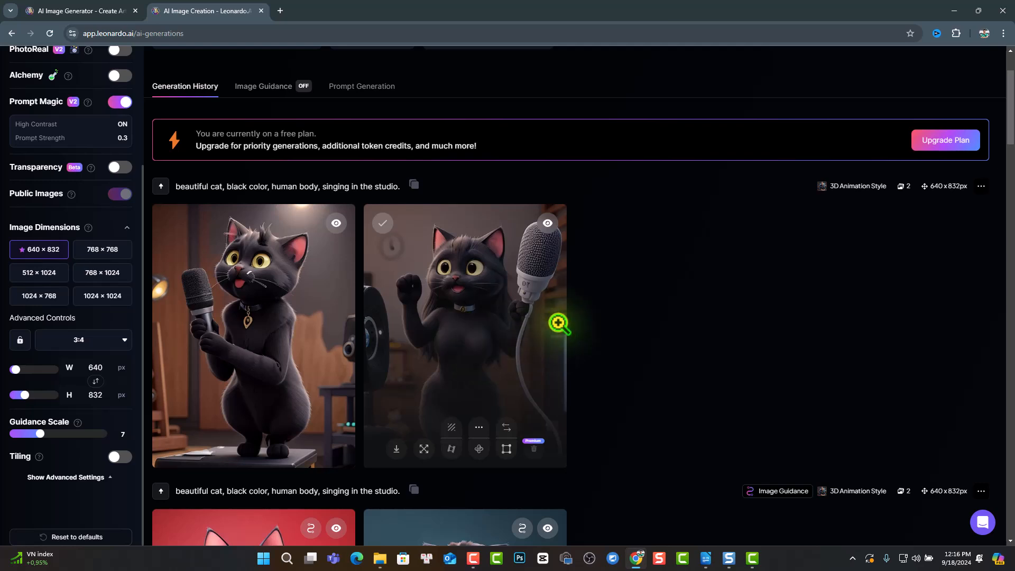
pyautogui.click(557, 322)
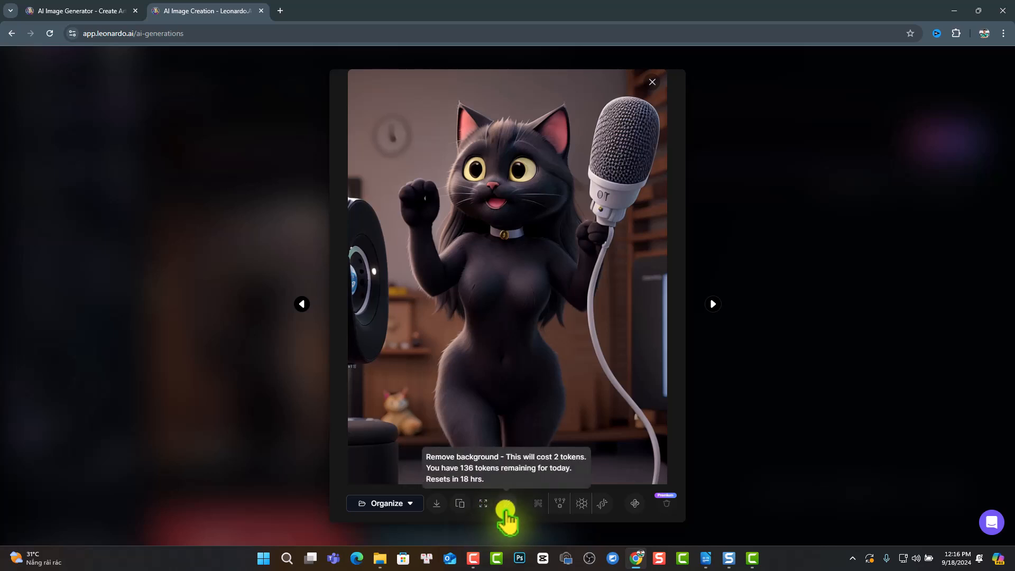
pyautogui.click(436, 500)
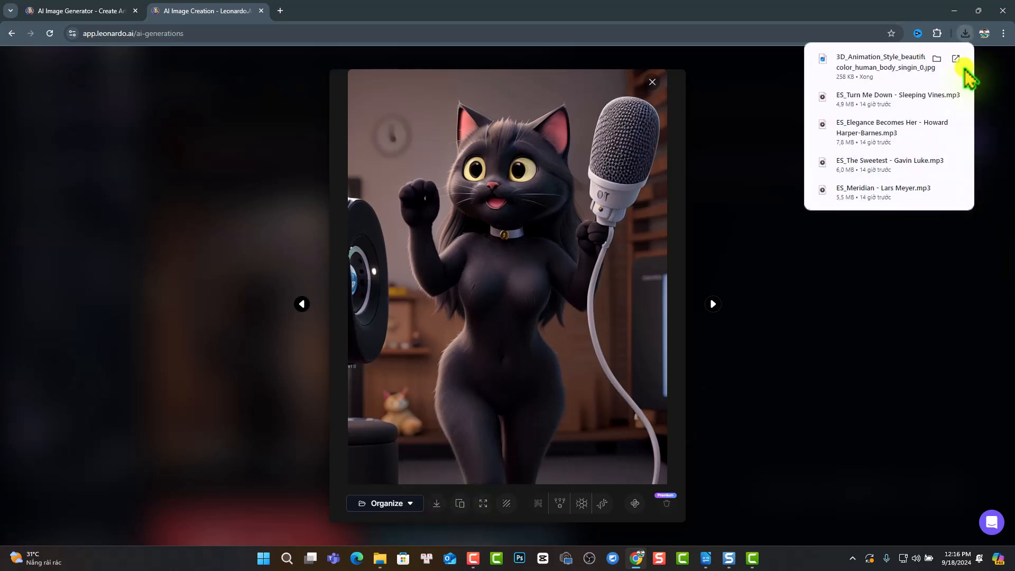
# Show the downloaded cat image in the Downloads folder, open it in the photo viewer and maximize the window.
pyautogui.click(936, 59)
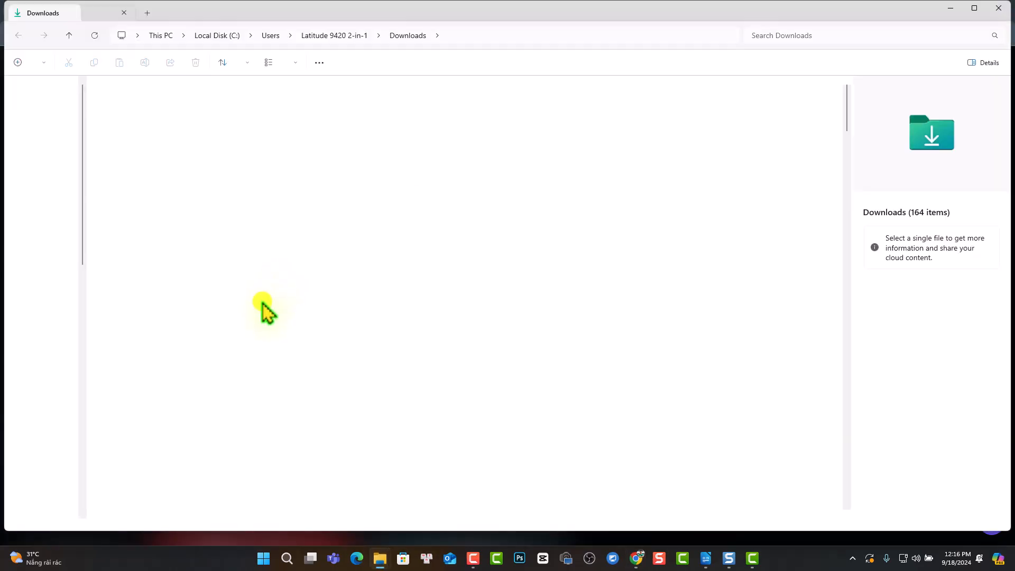
pyautogui.doubleClick(154, 106)
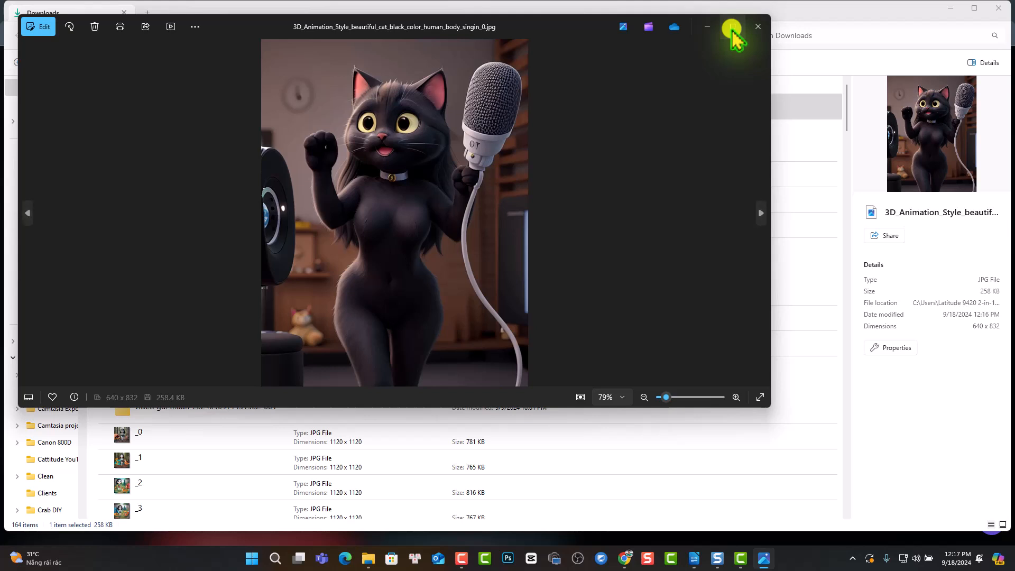
pyautogui.click(732, 29)
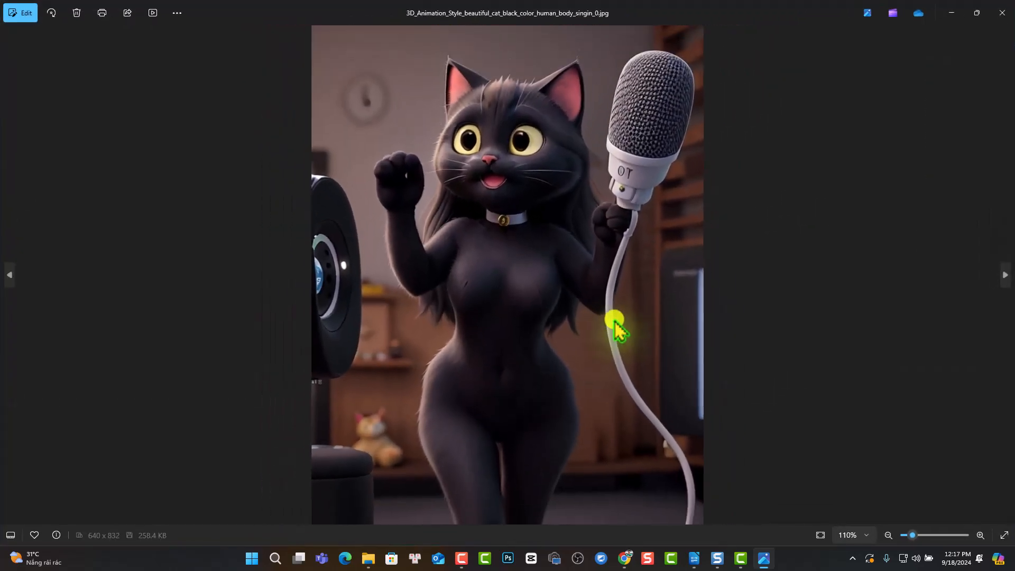